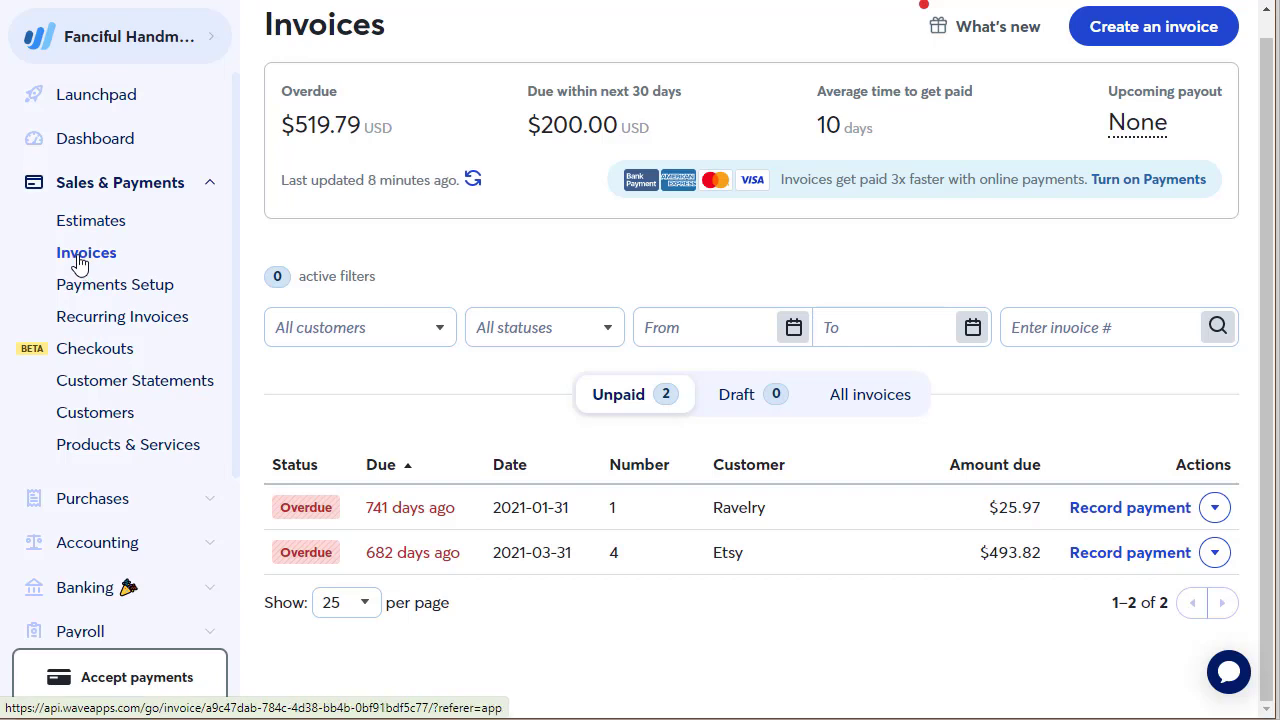
- Create a new invoice and set its invoice date to 2023-01-31
{"action": "left_click", "coordinate": [1130, 38]}
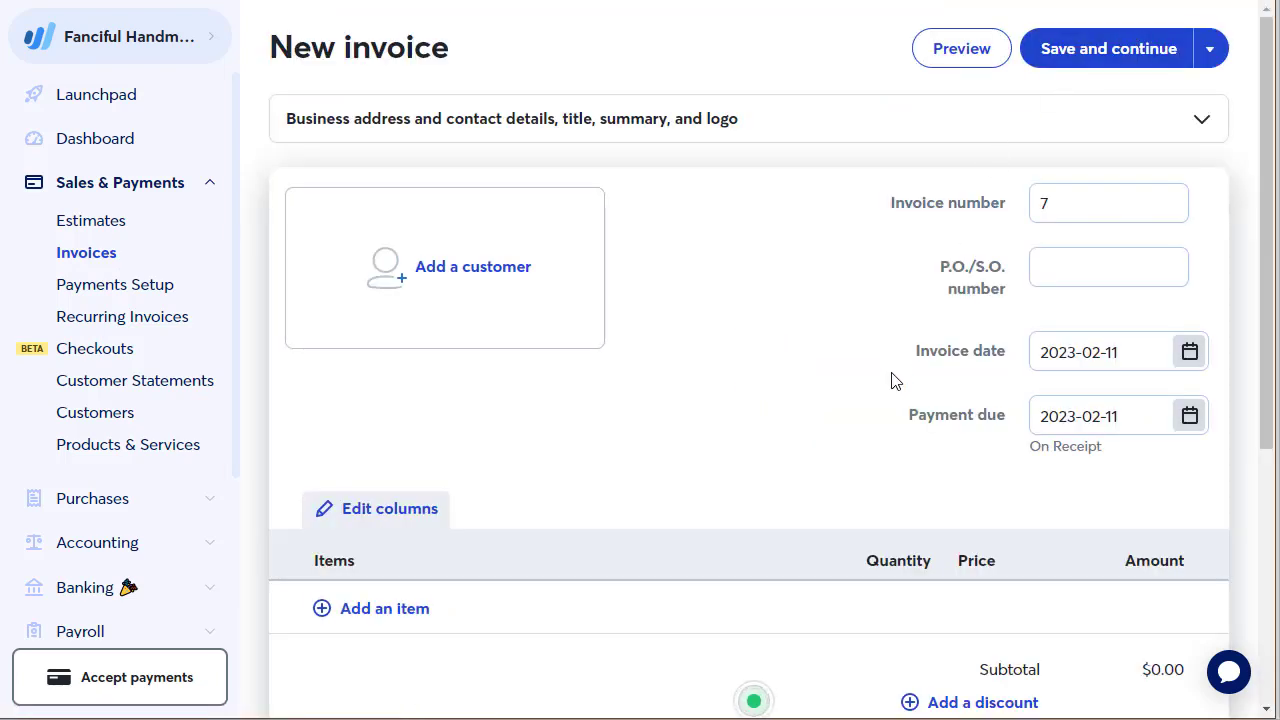
{"action": "left_click", "coordinate": [1189, 356]}
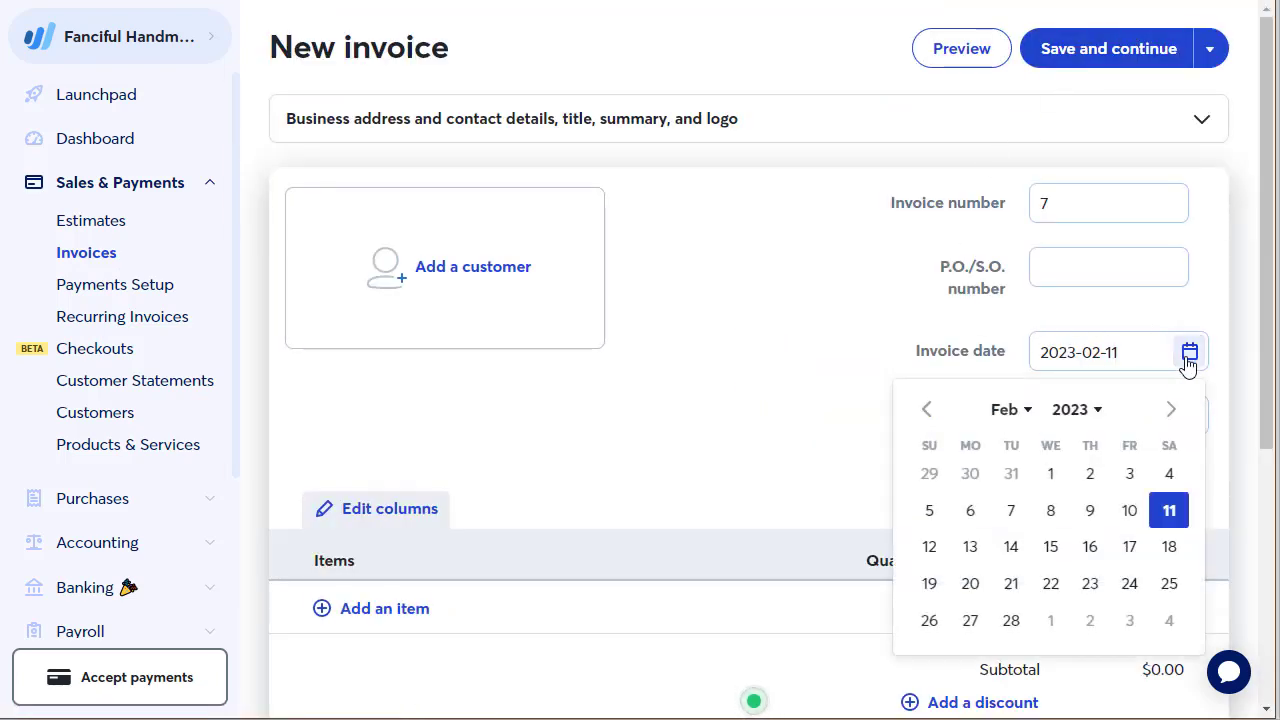
{"action": "left_click", "coordinate": [929, 414]}
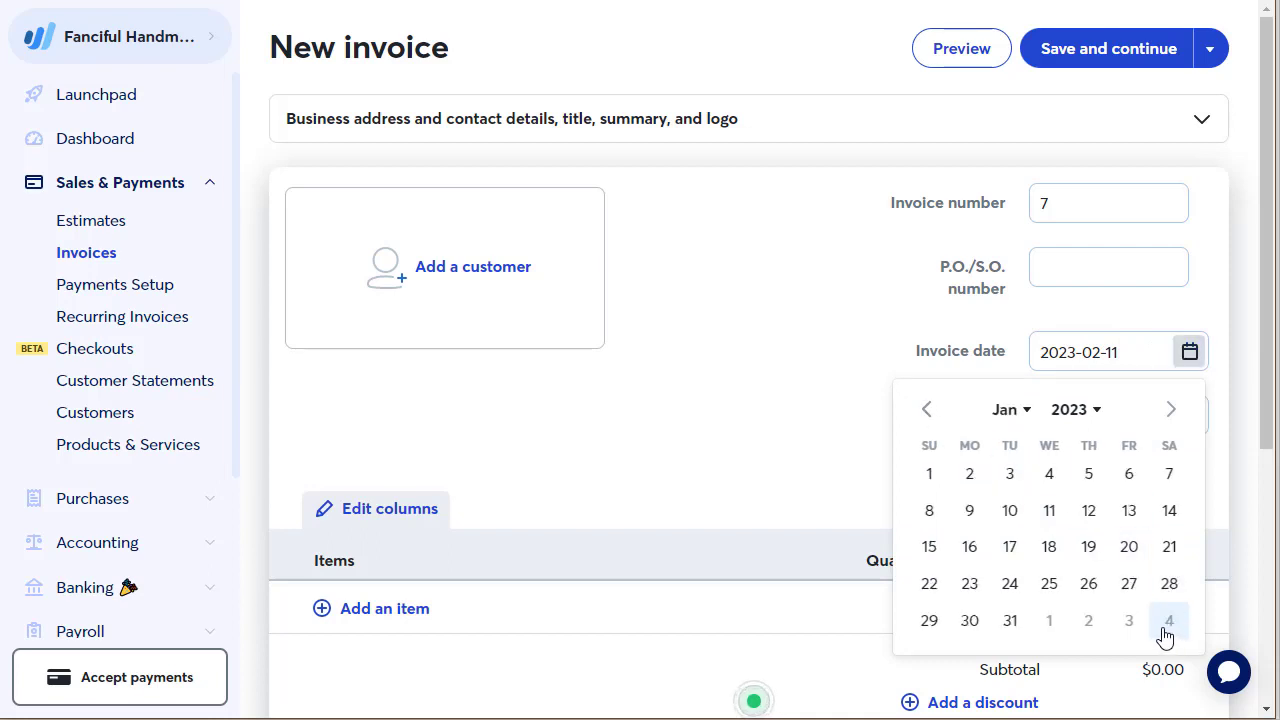
{"action": "left_click", "coordinate": [1010, 624]}
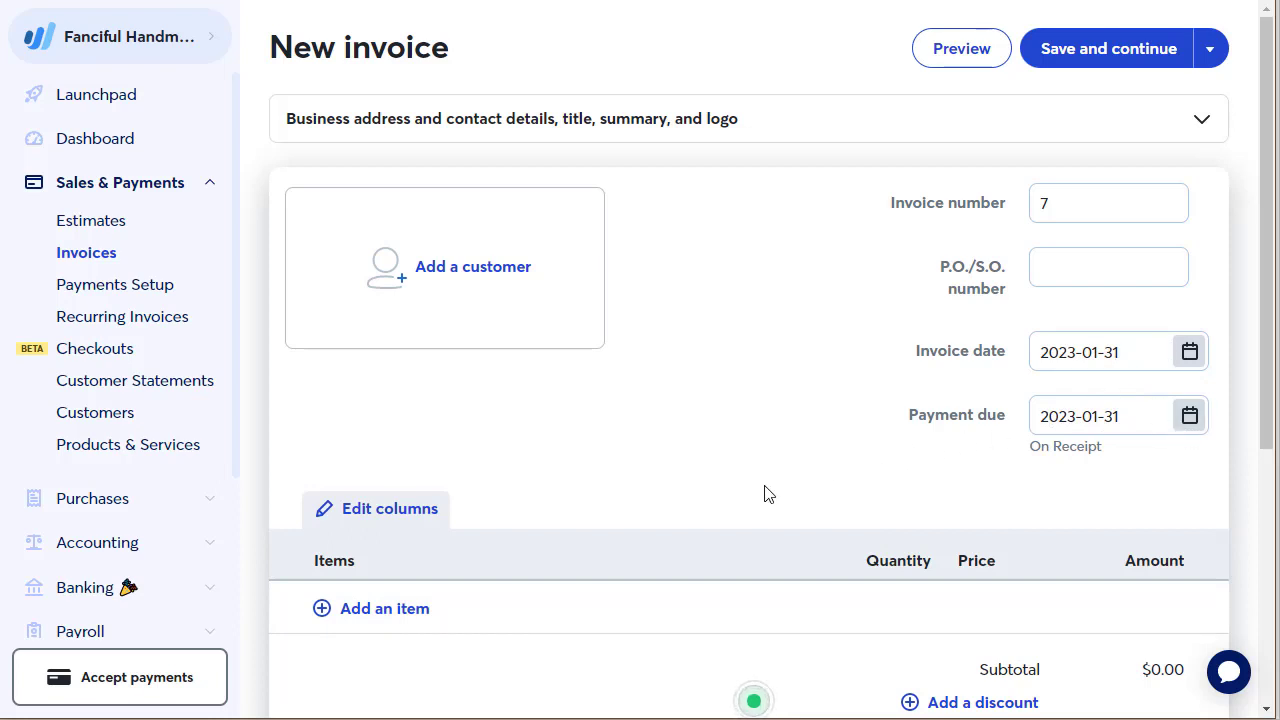
- Set Etsy as the customer billed on the new invoice
{"action": "scroll", "coordinate": [771, 443], "scroll_direction": "down", "scroll_amount": 1}
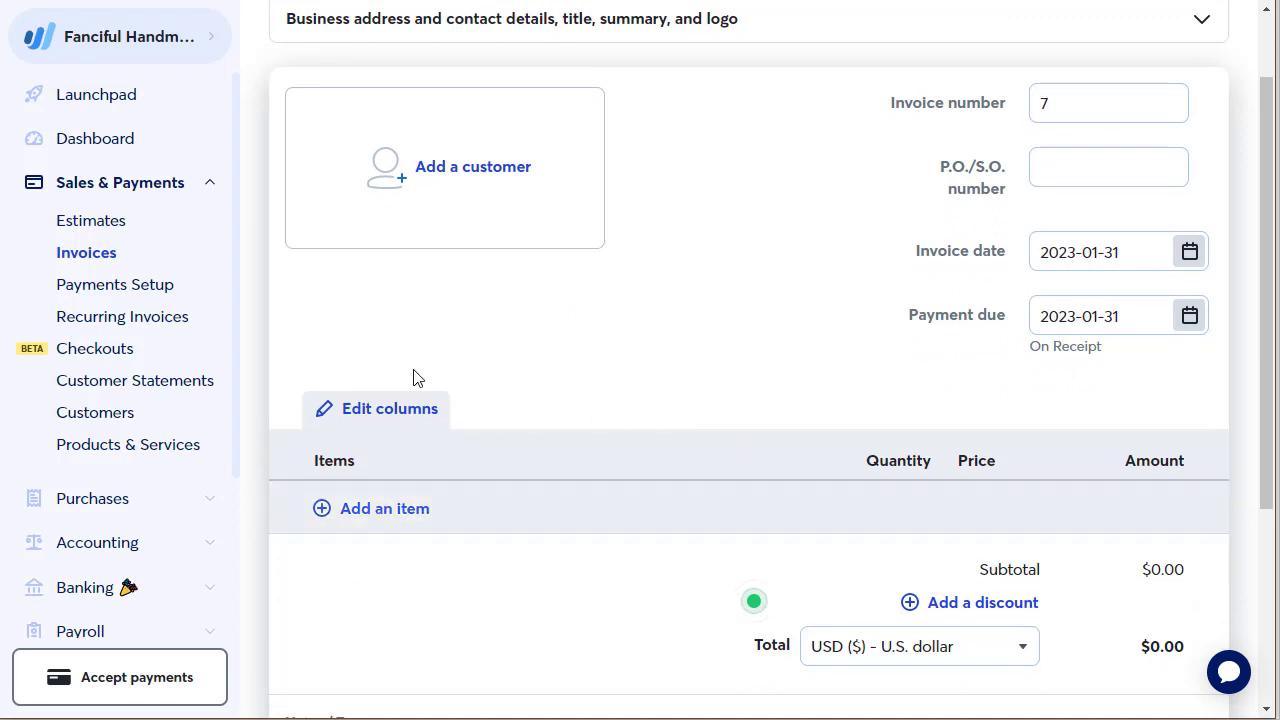
{"action": "left_click", "coordinate": [485, 173]}
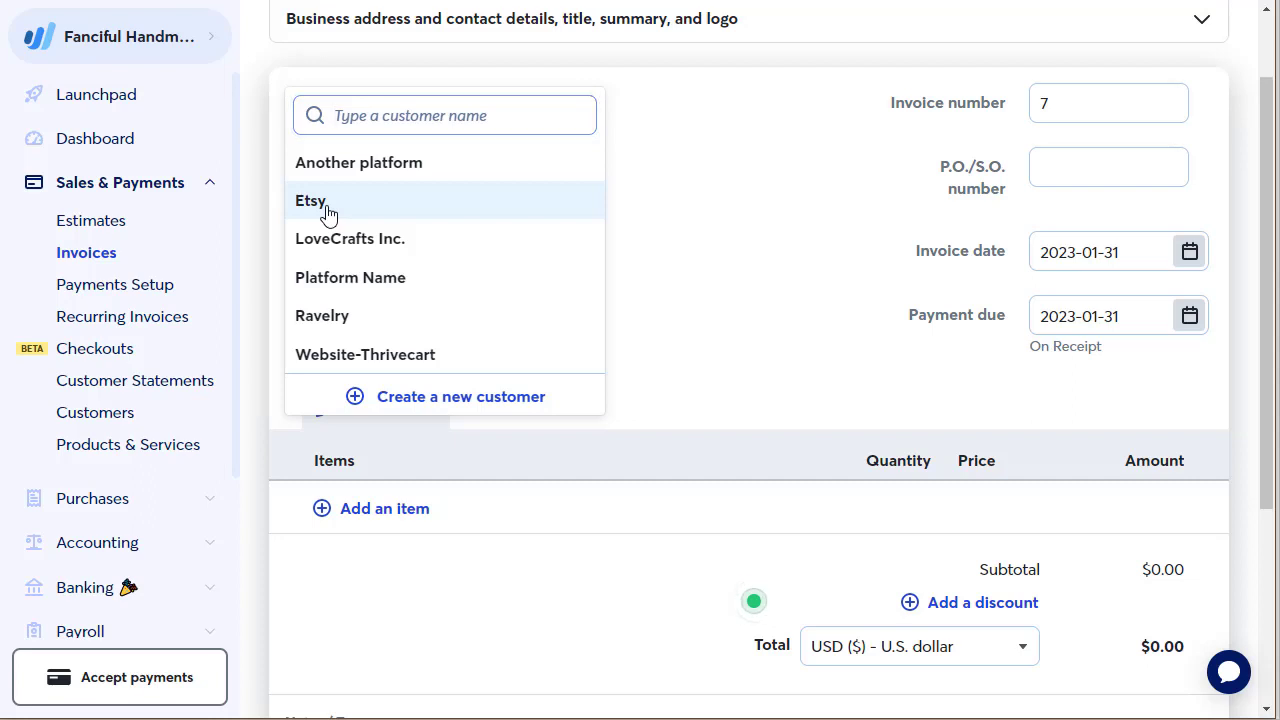
{"action": "left_click", "coordinate": [328, 212]}
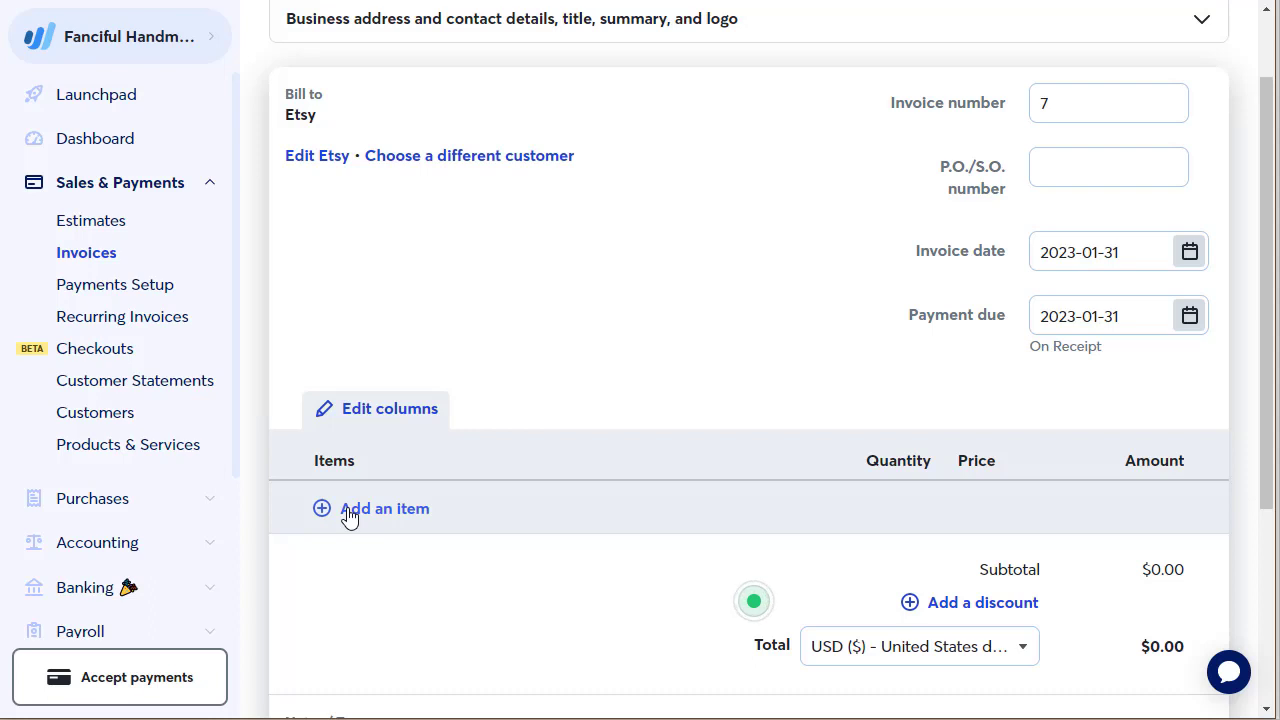
- Find the Etsy Sales item by name and add it as a line on the invoice
{"action": "left_click", "coordinate": [359, 511]}
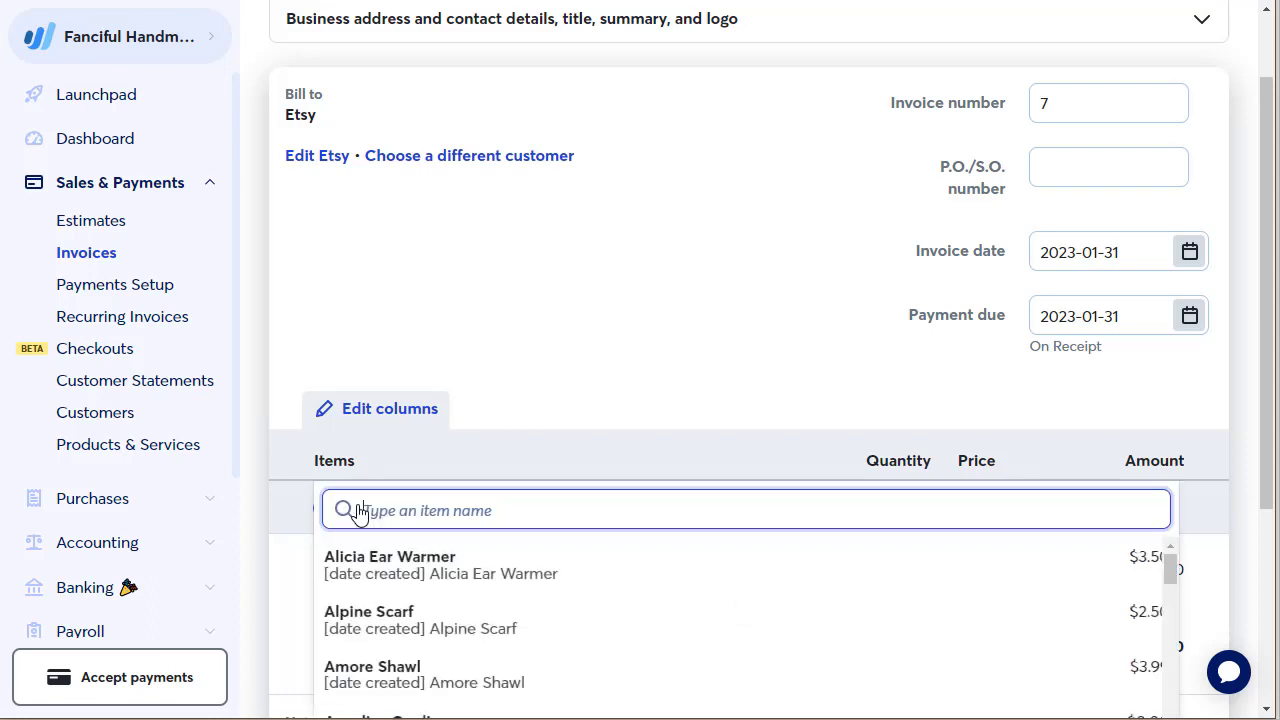
{"action": "type", "text": "es"}
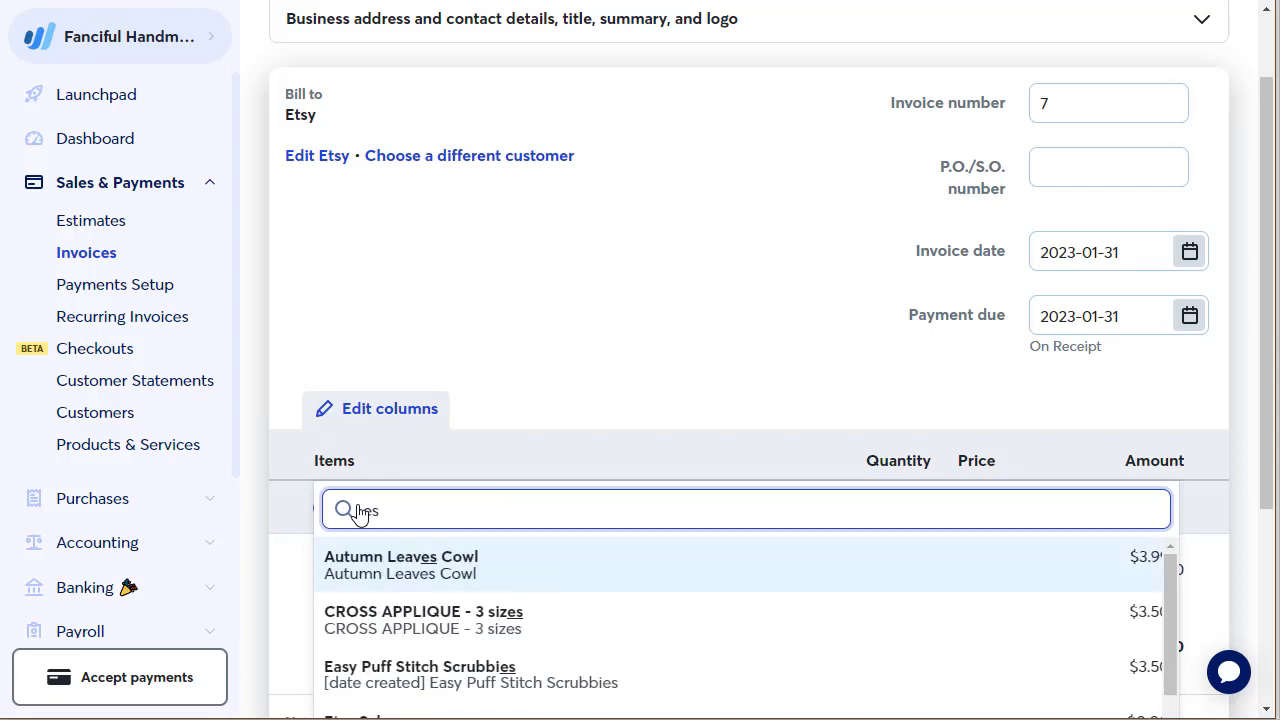
{"action": "type", "text": "t"}
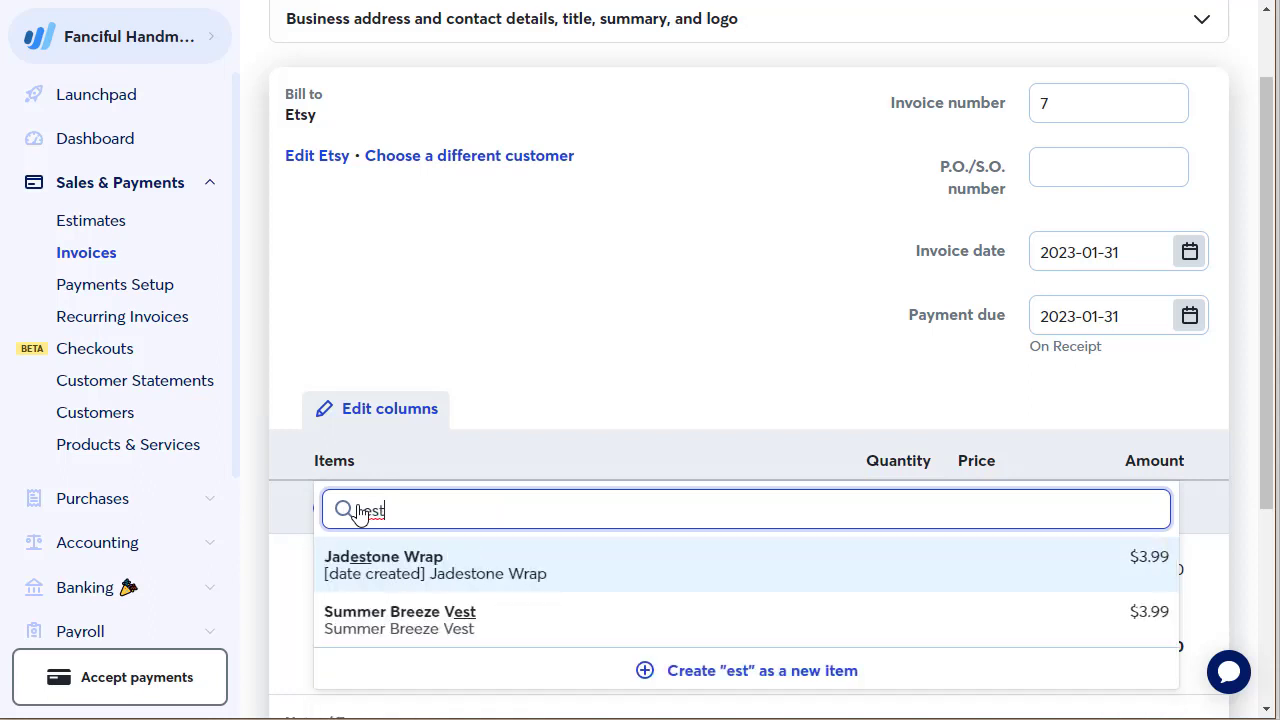
{"action": "key", "text": "BackSpace"}
{"action": "key", "text": "BackSpace"}
{"action": "key", "text": "BackSpace"}
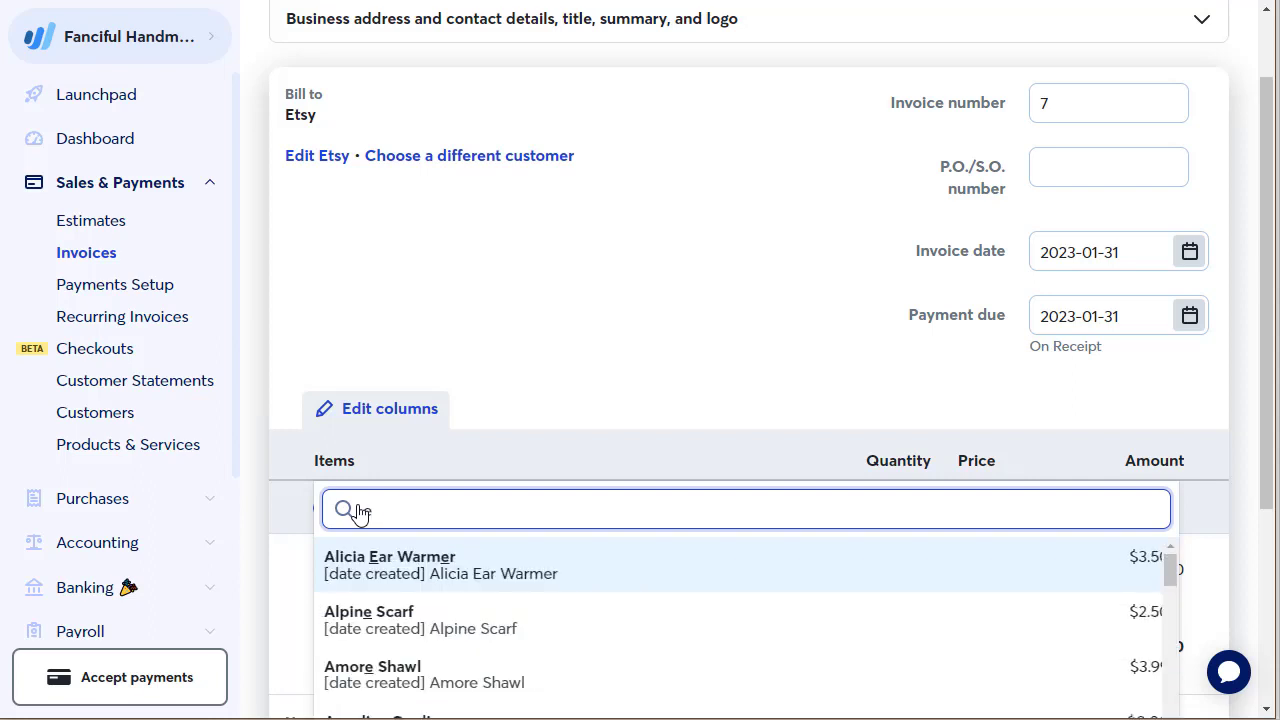
{"action": "type", "text": "ets"}
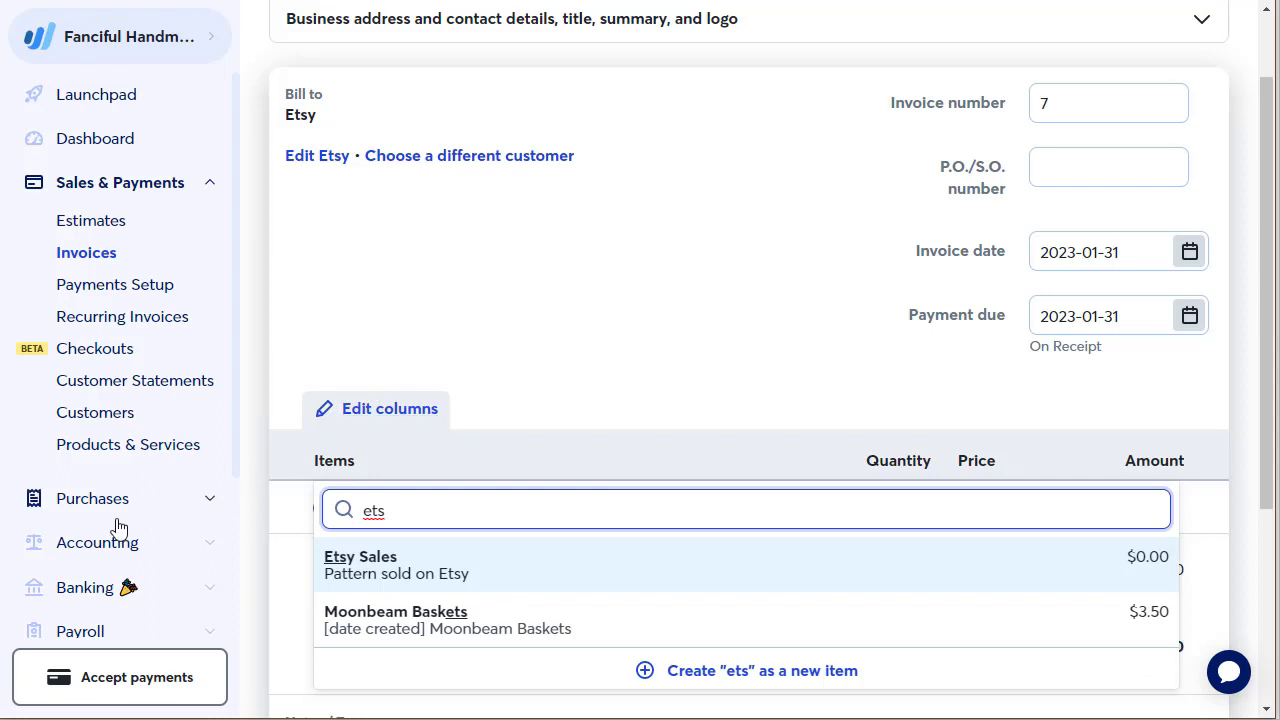
{"action": "left_click", "coordinate": [372, 568]}
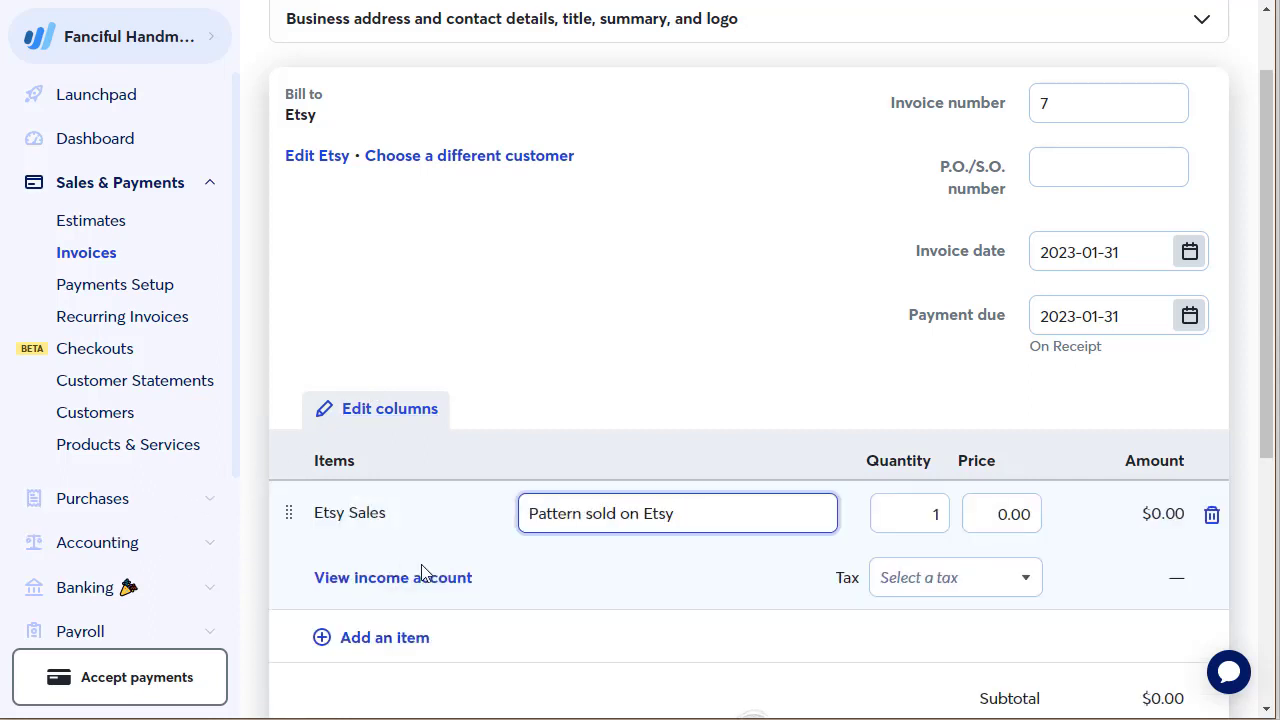
- Set the price of the Etsy Sales line to 200.00
{"action": "left_click", "coordinate": [996, 514]}
{"action": "left_click_drag", "start_coordinate": [996, 514], "coordinate": [1033, 513]}
{"action": "type", "text": "200.00"}
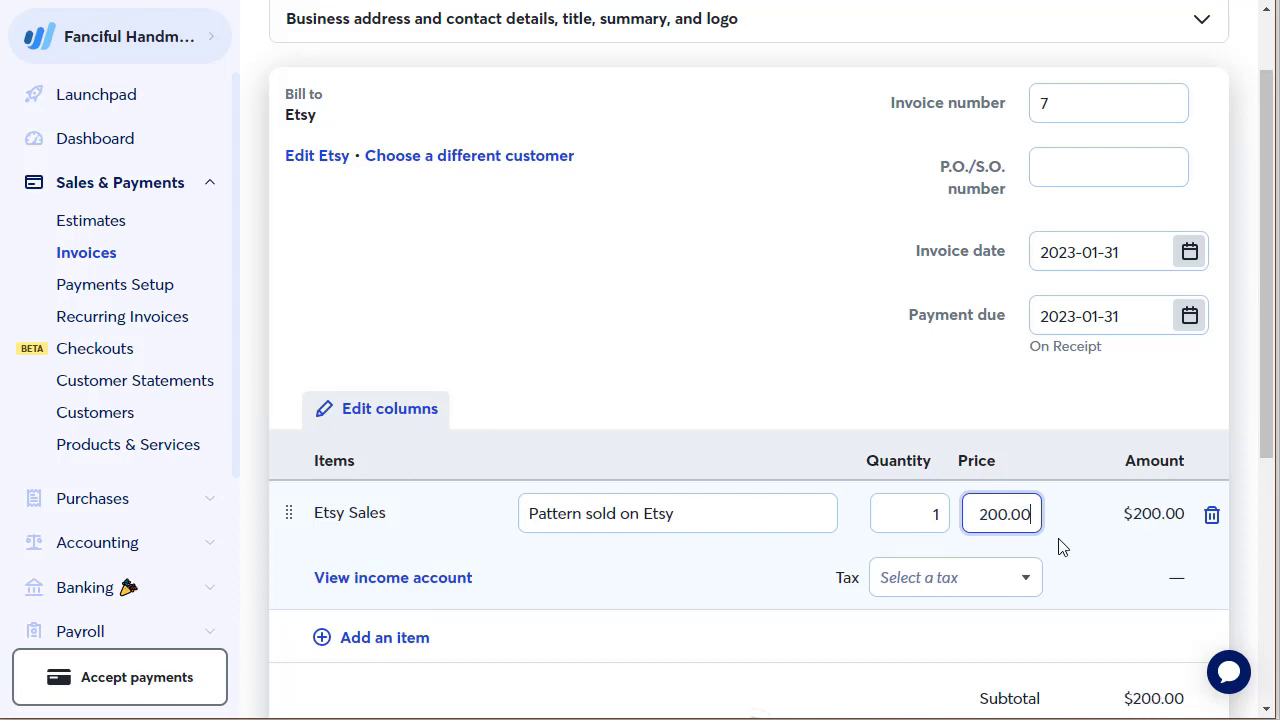
{"action": "key", "text": "Tab"}
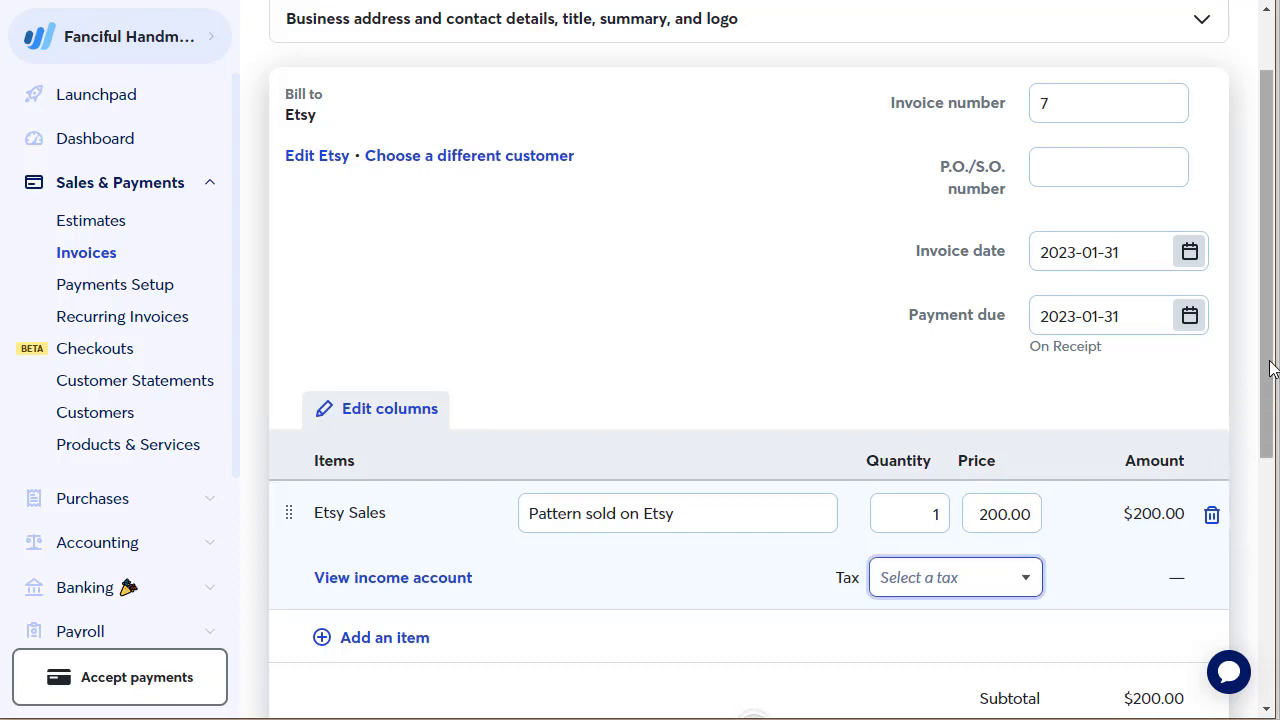
- Save the completed Etsy invoice and approve its draft
{"action": "left_click_drag", "start_coordinate": [1266, 376], "coordinate": [1266, 318]}
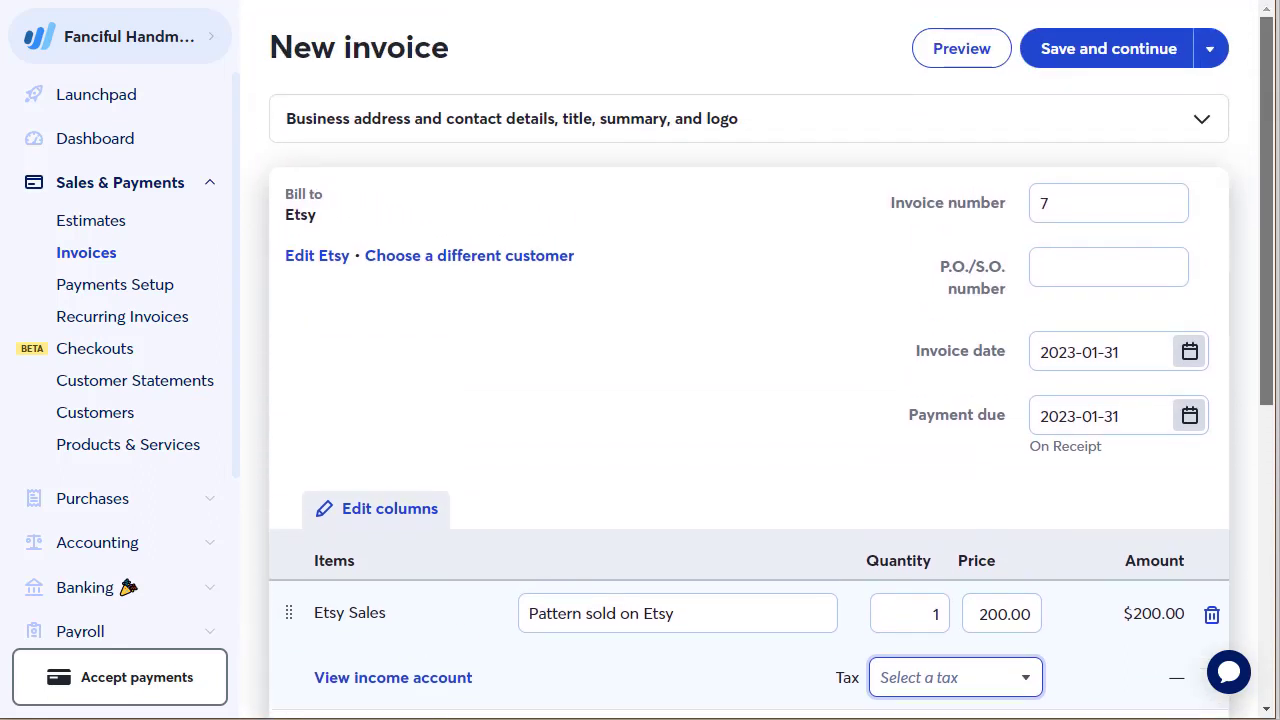
{"action": "left_click", "coordinate": [1092, 50]}
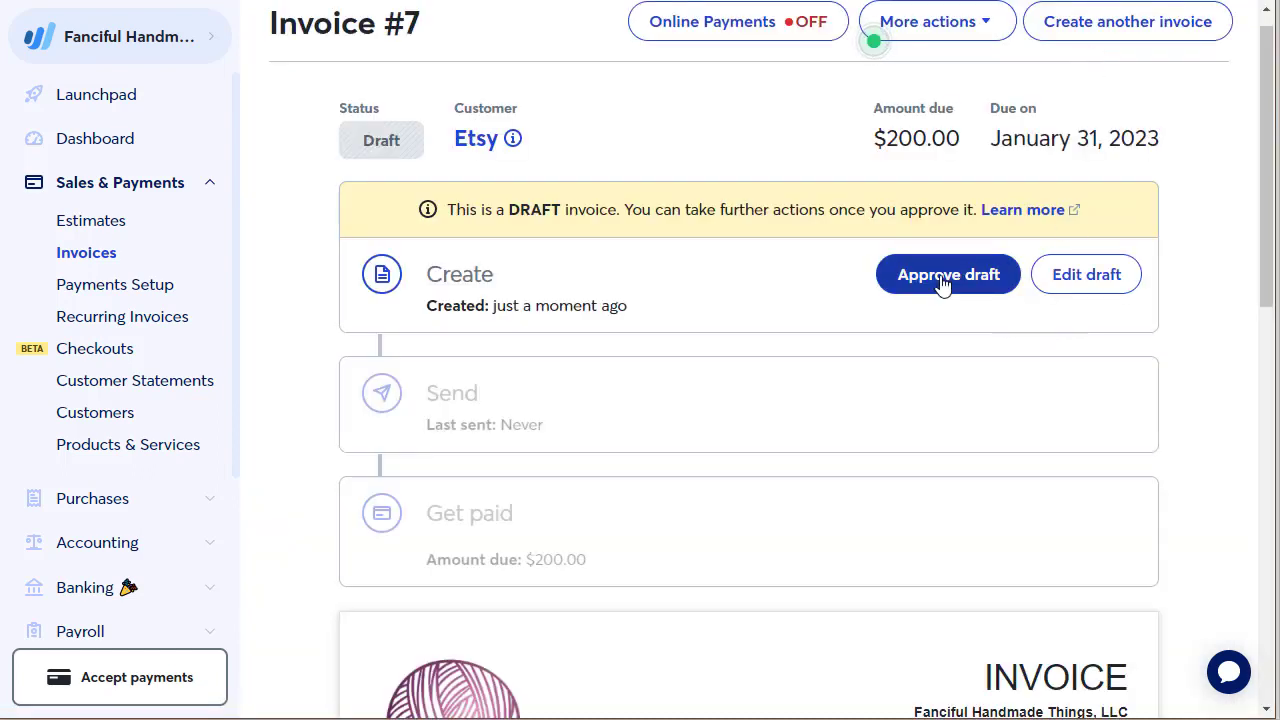
{"action": "left_click", "coordinate": [942, 276]}
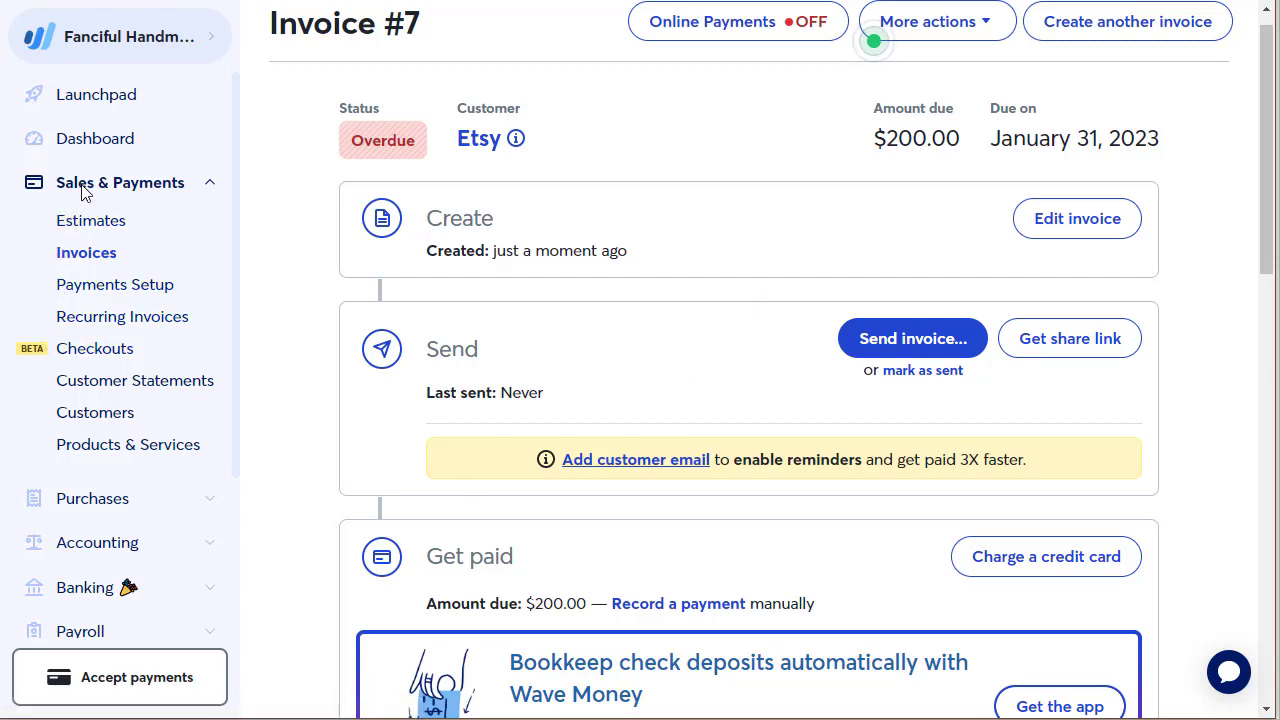
- Find the $200.00 Etsy invoice dated 2023-01-31 among the unpaid invoices, open it and view its additional actions
{"action": "left_click", "coordinate": [65, 262]}
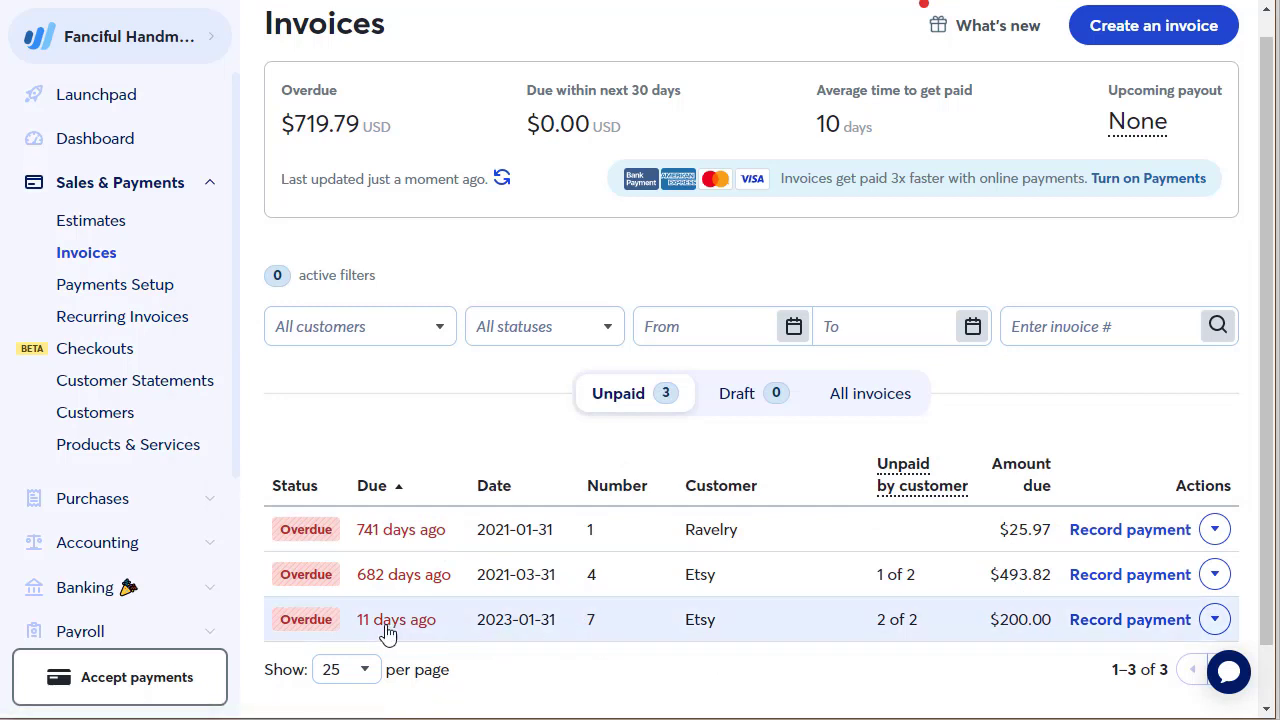
{"action": "mouse_move", "coordinate": [468, 632]}
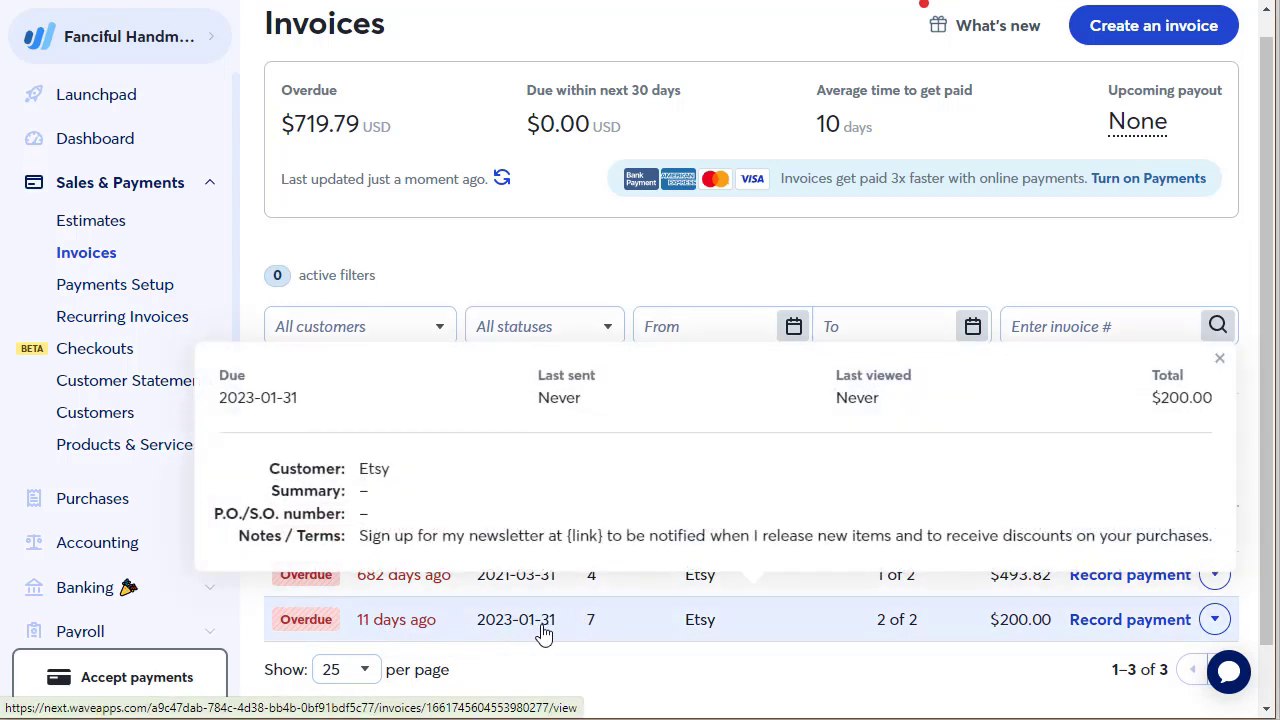
{"action": "left_click", "coordinate": [631, 636]}
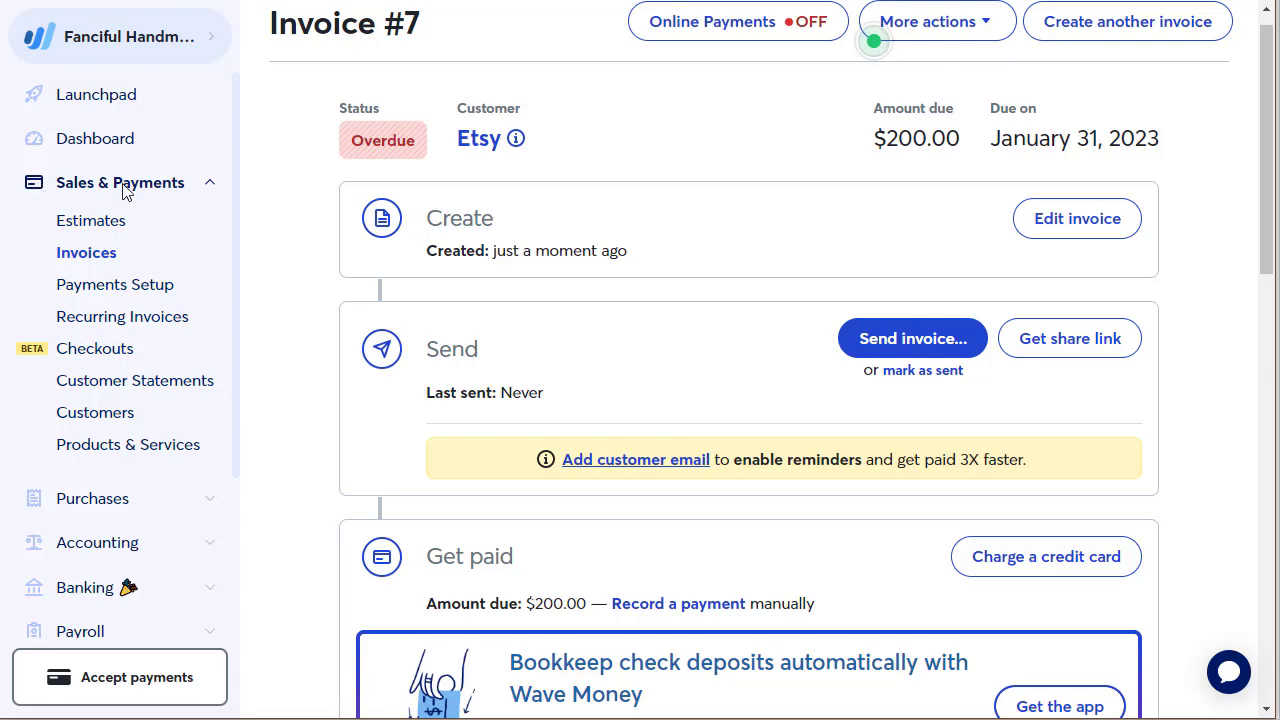
{"action": "left_click", "coordinate": [990, 28]}
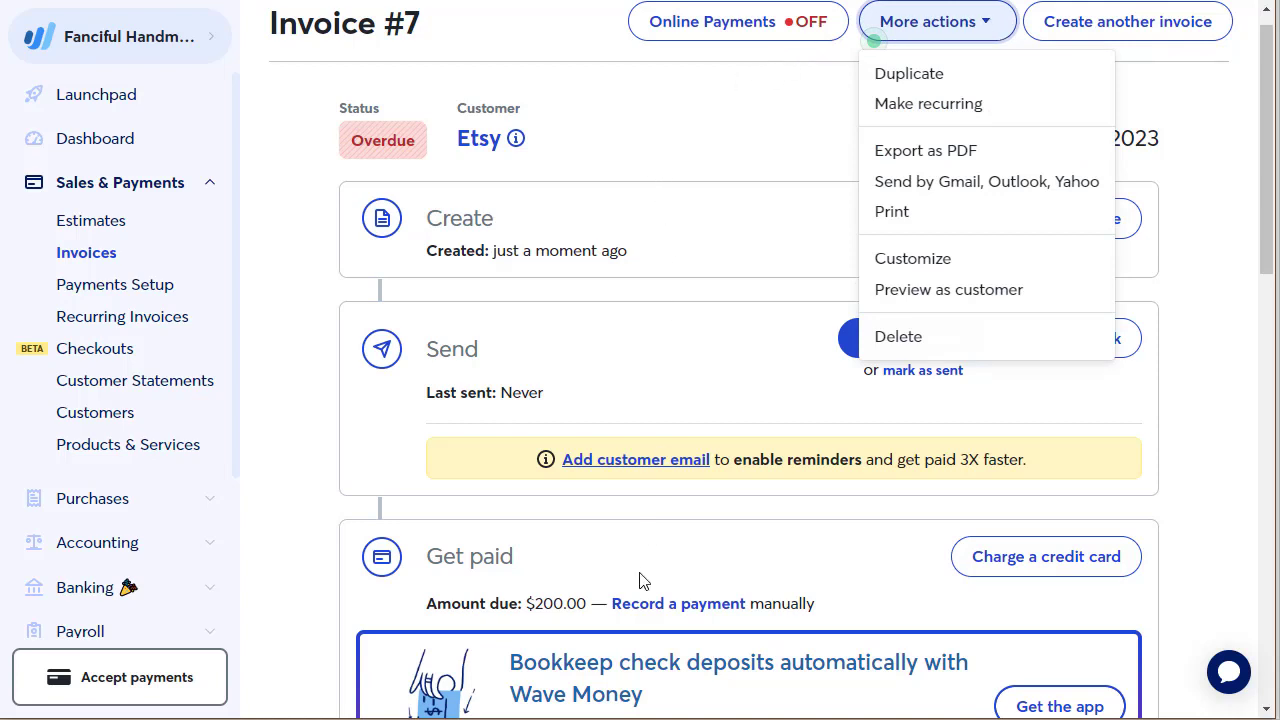
- Start recording a payment of $175.00 for the Etsy invoice and show the available payment accounts
{"action": "left_click", "coordinate": [686, 606]}
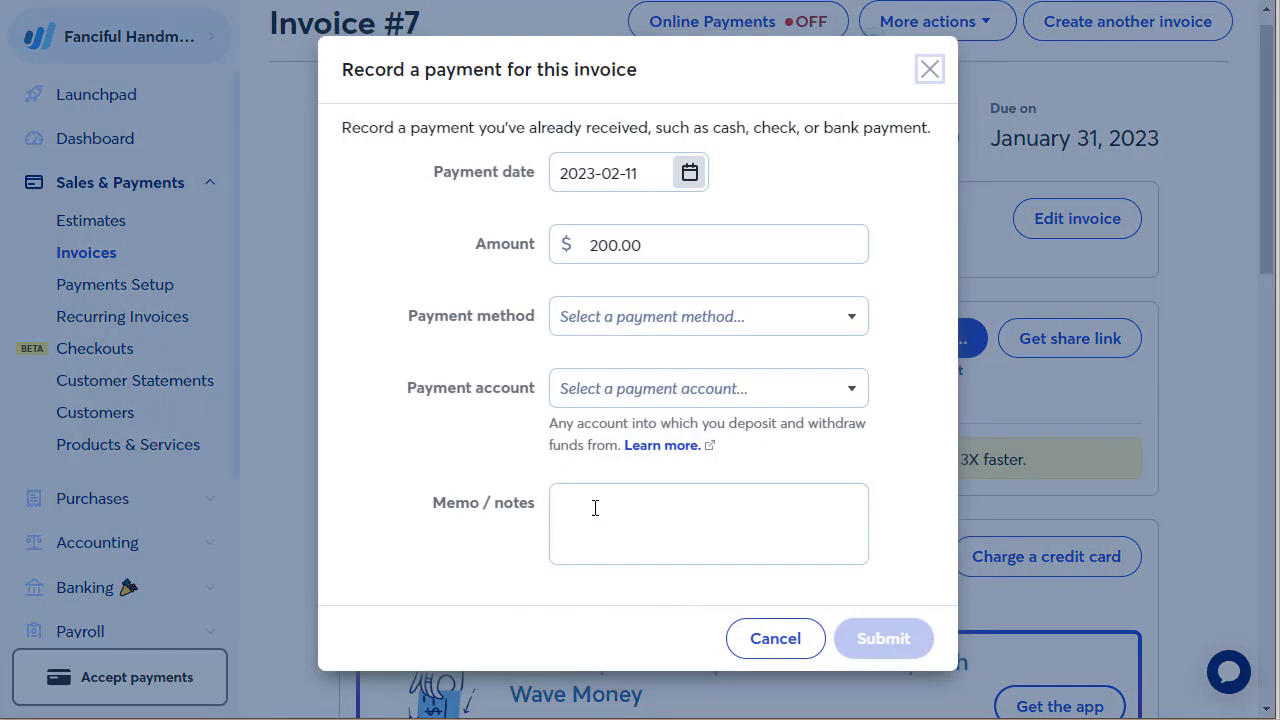
{"action": "left_click_drag", "start_coordinate": [657, 249], "coordinate": [566, 247]}
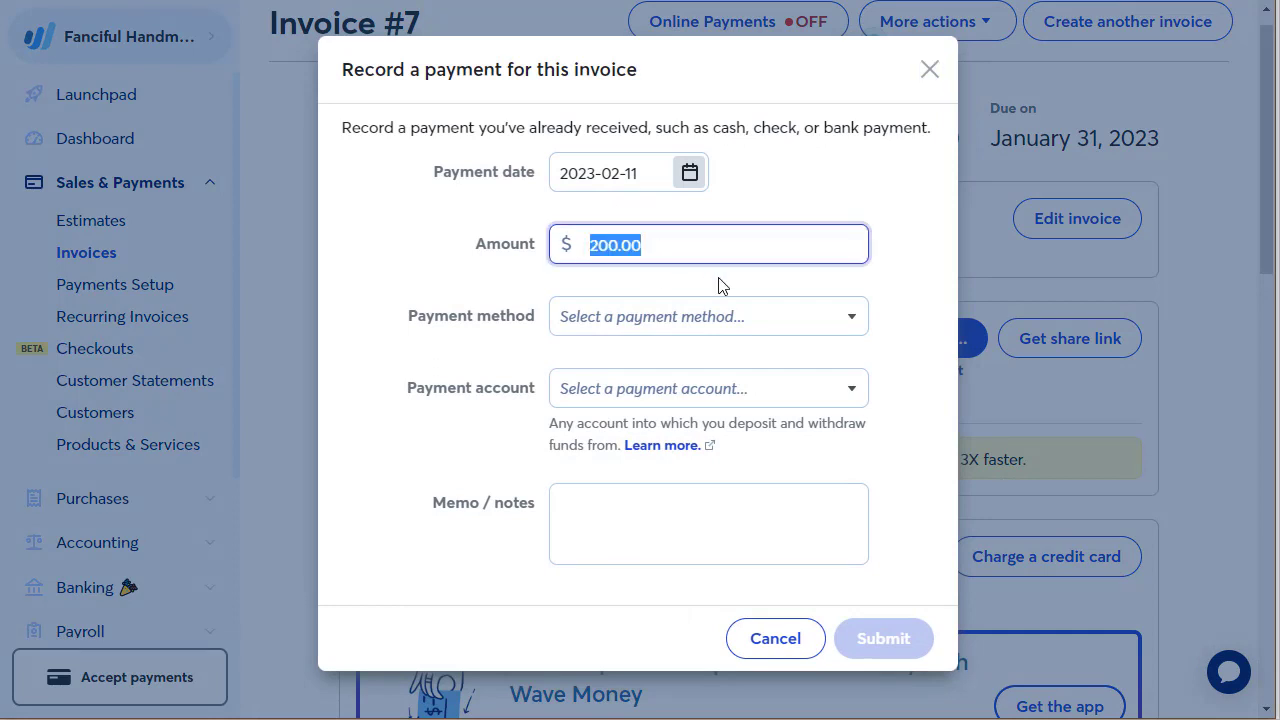
{"action": "type", "text": "175.0"}
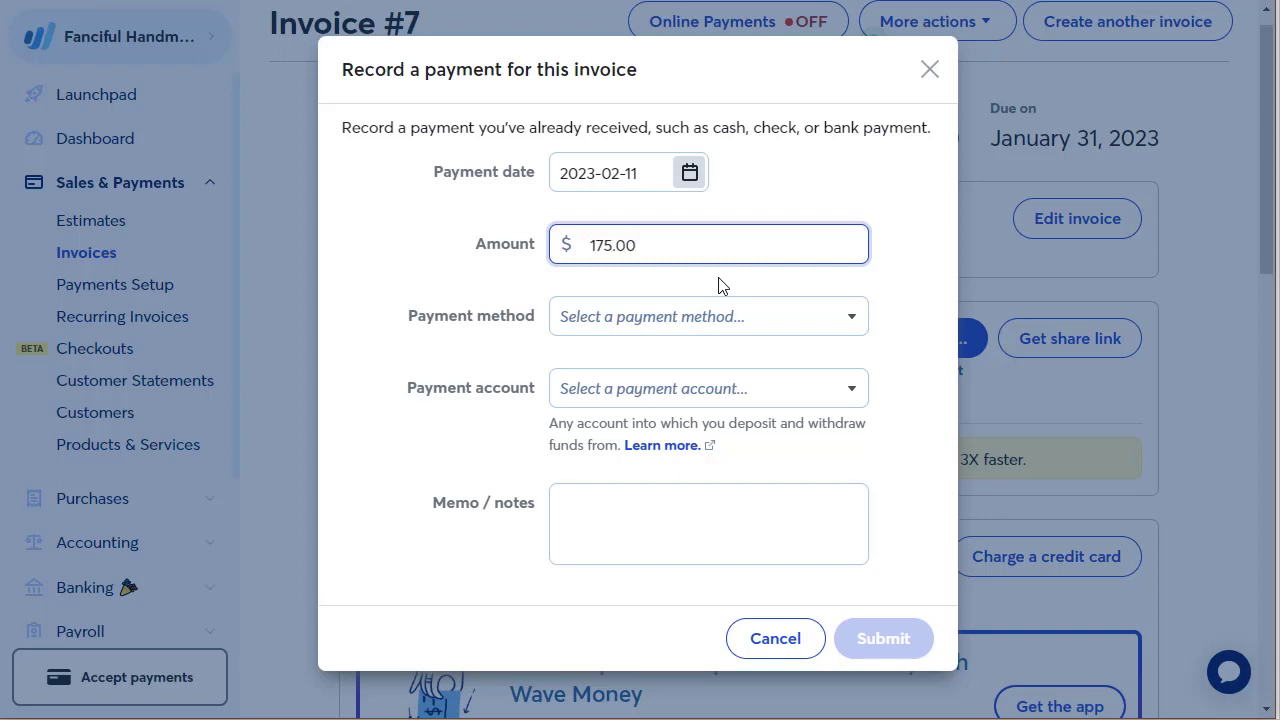
{"action": "left_click", "coordinate": [850, 392]}
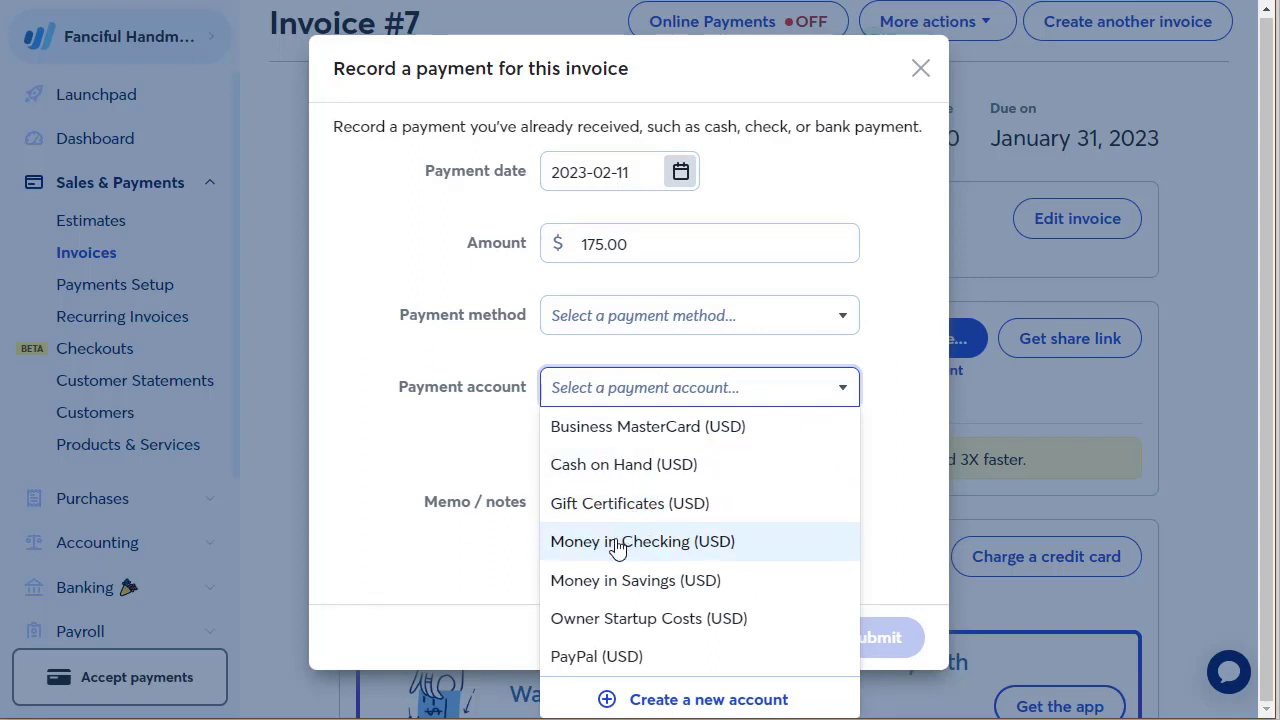
- Add and save a new Money in Transit account for Etsy in the chart of accounts
{"action": "left_click", "coordinate": [660, 700]}
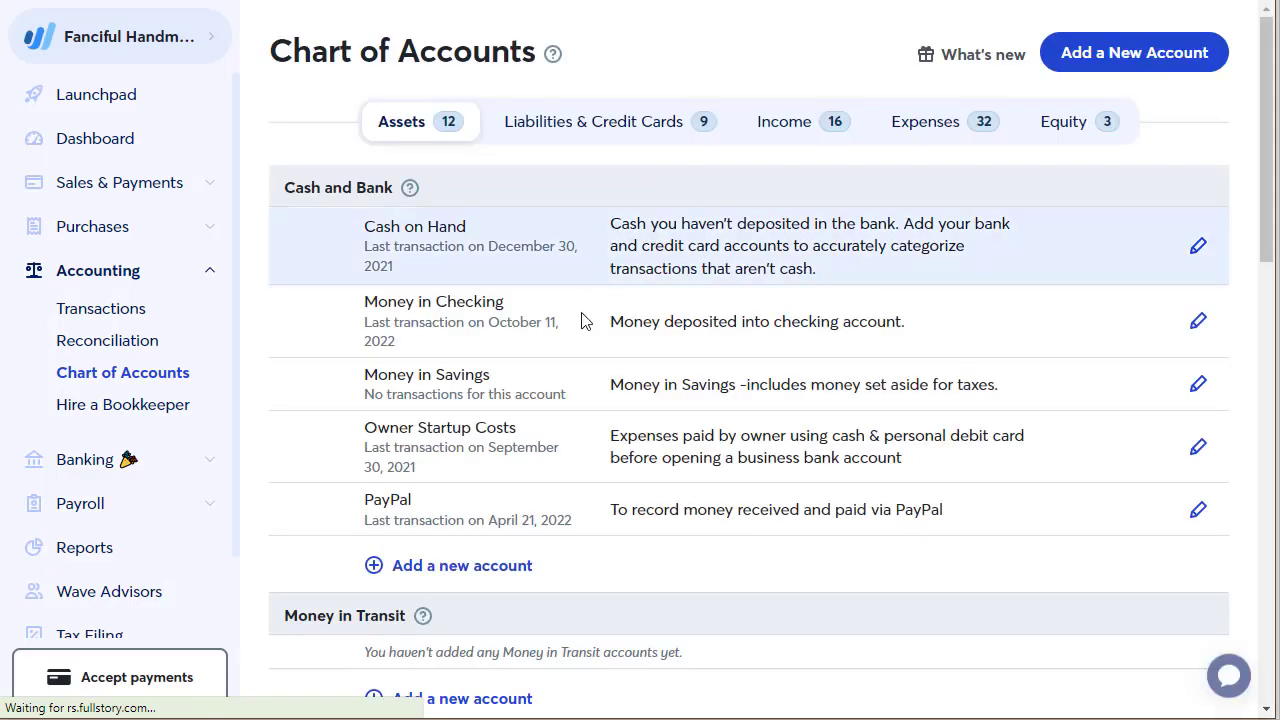
{"action": "scroll", "coordinate": [703, 562], "scroll_direction": "down", "scroll_amount": 3}
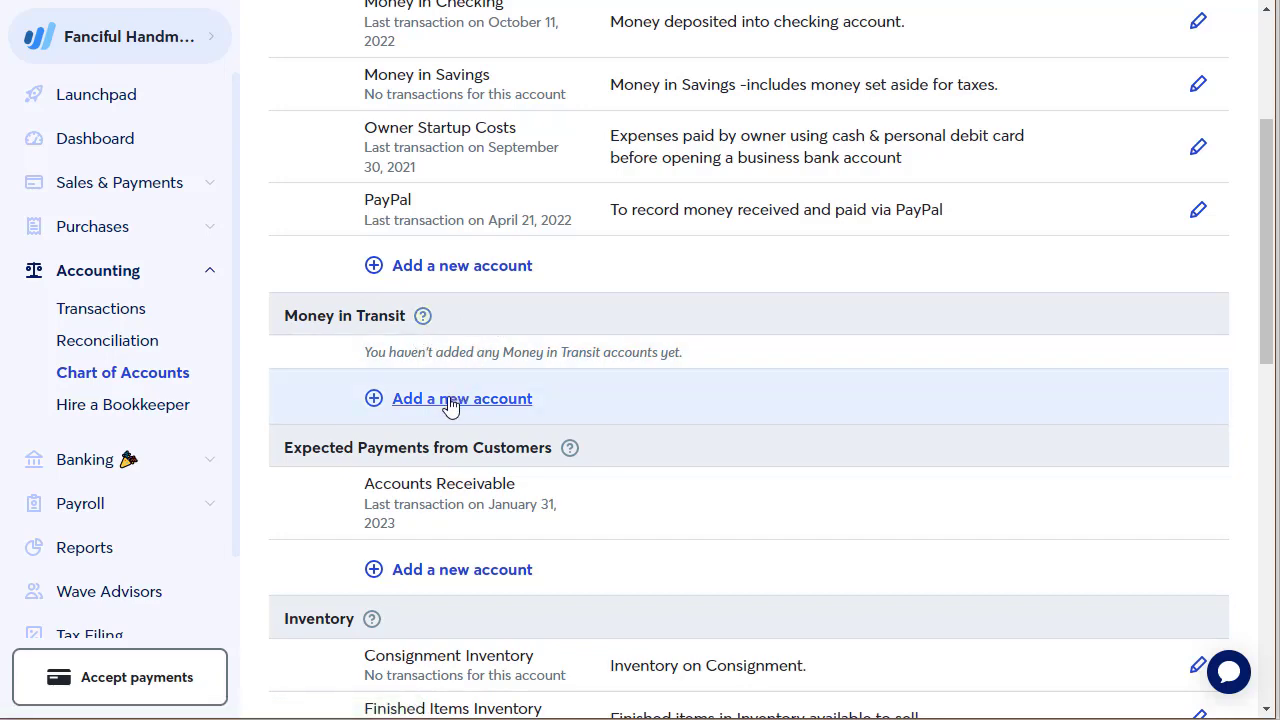
{"action": "left_click", "coordinate": [450, 400]}
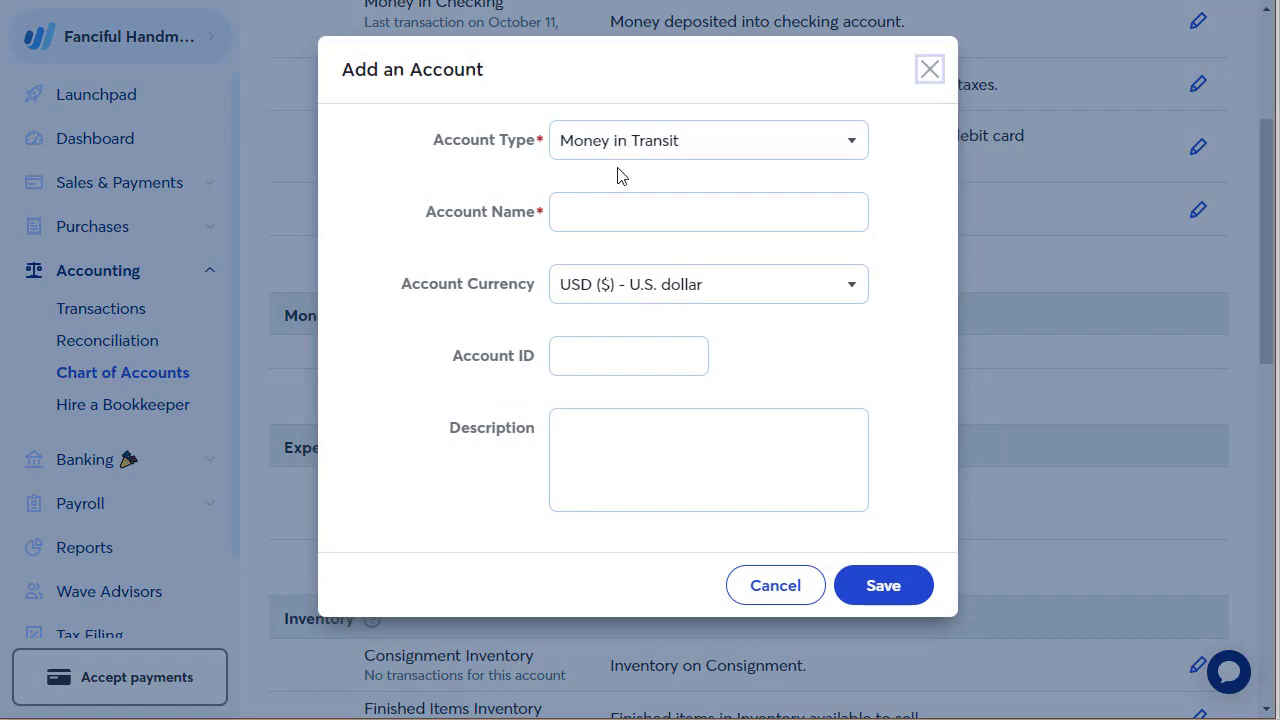
{"action": "left_click", "coordinate": [588, 216]}
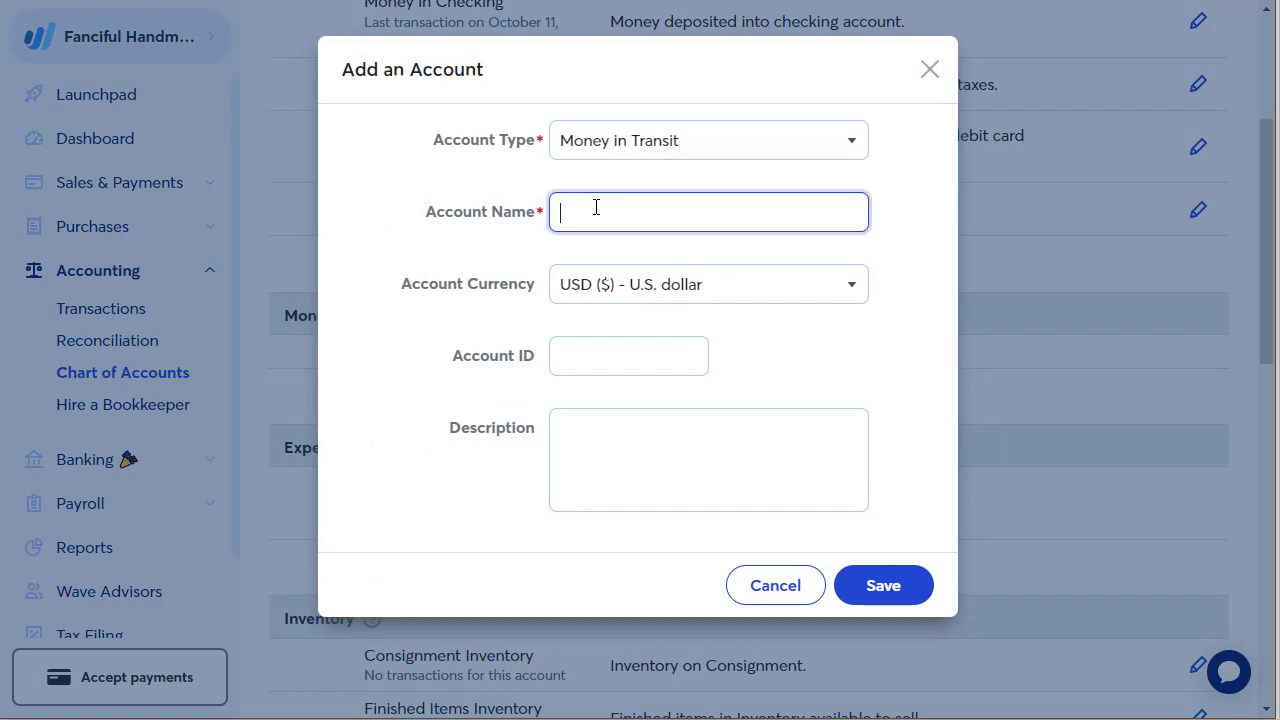
{"action": "type", "text": "Etsy"}
{"action": "type", "text": " S"}
{"action": "left_click", "coordinate": [884, 590]}
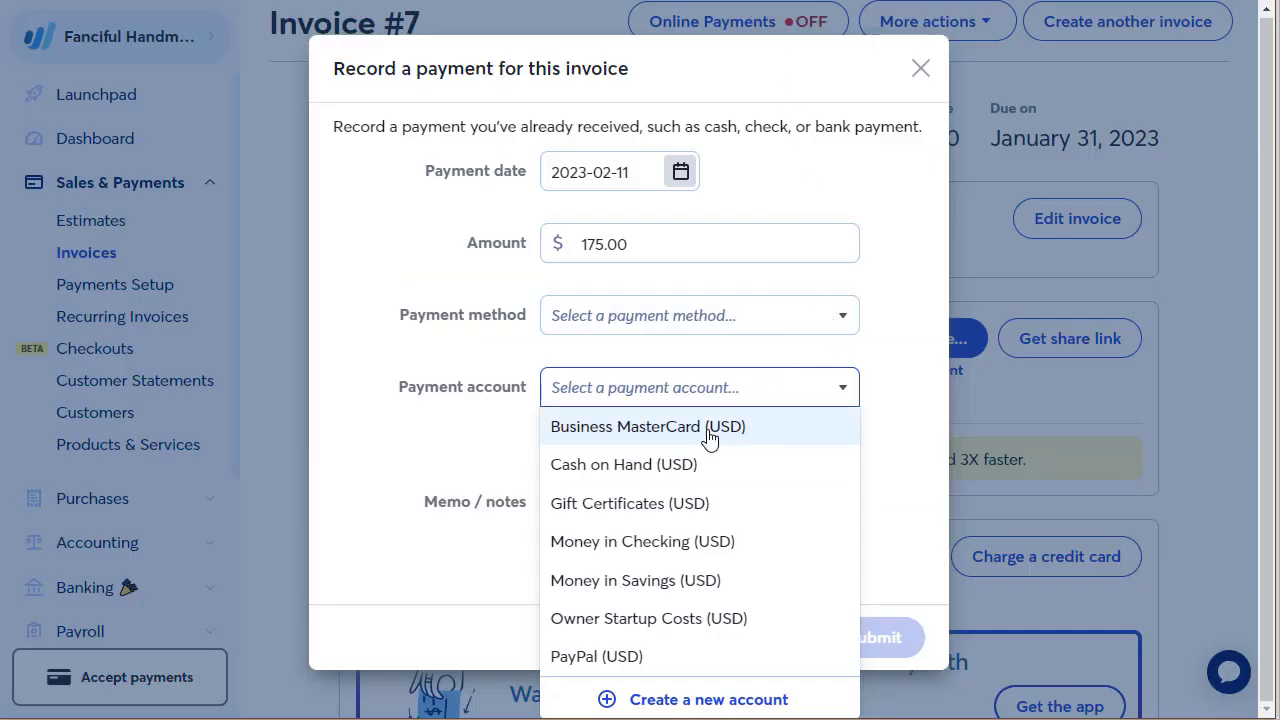
- Recheck the payment account choices for the new Etsy account and close the payment form without submitting it
{"action": "left_click", "coordinate": [906, 286]}
{"action": "left_click", "coordinate": [750, 396]}
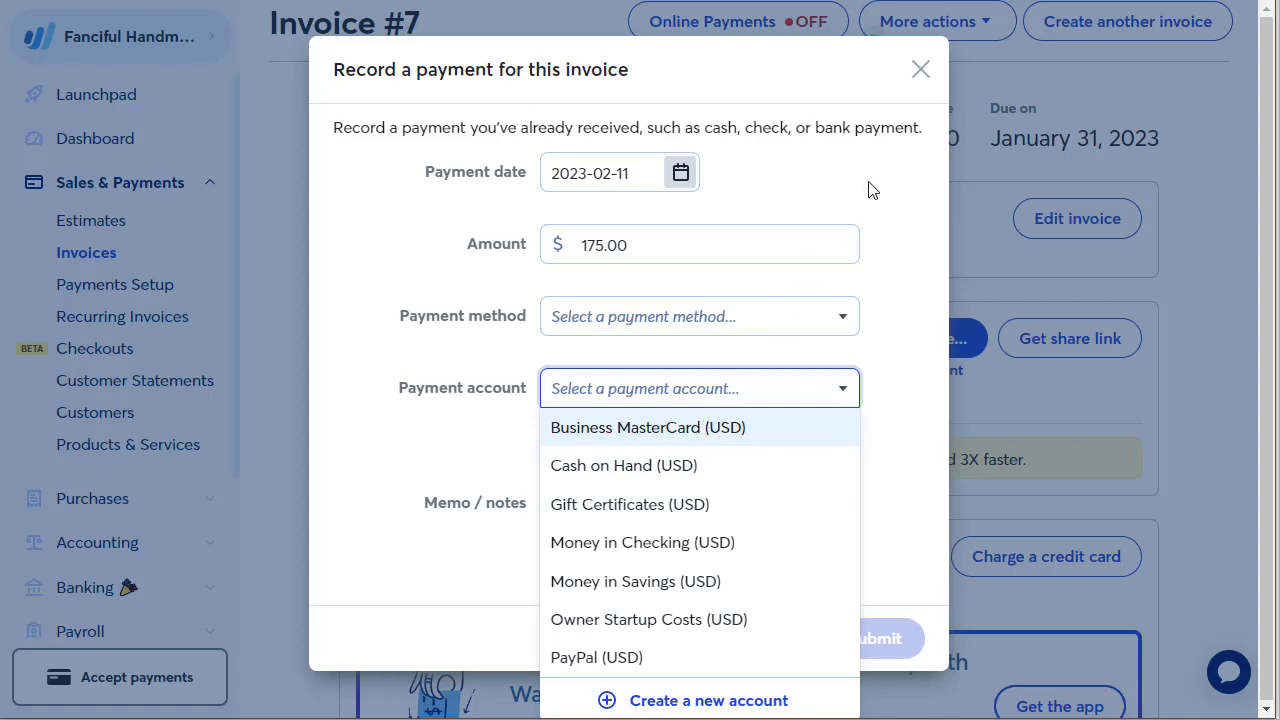
{"action": "left_click", "coordinate": [920, 72]}
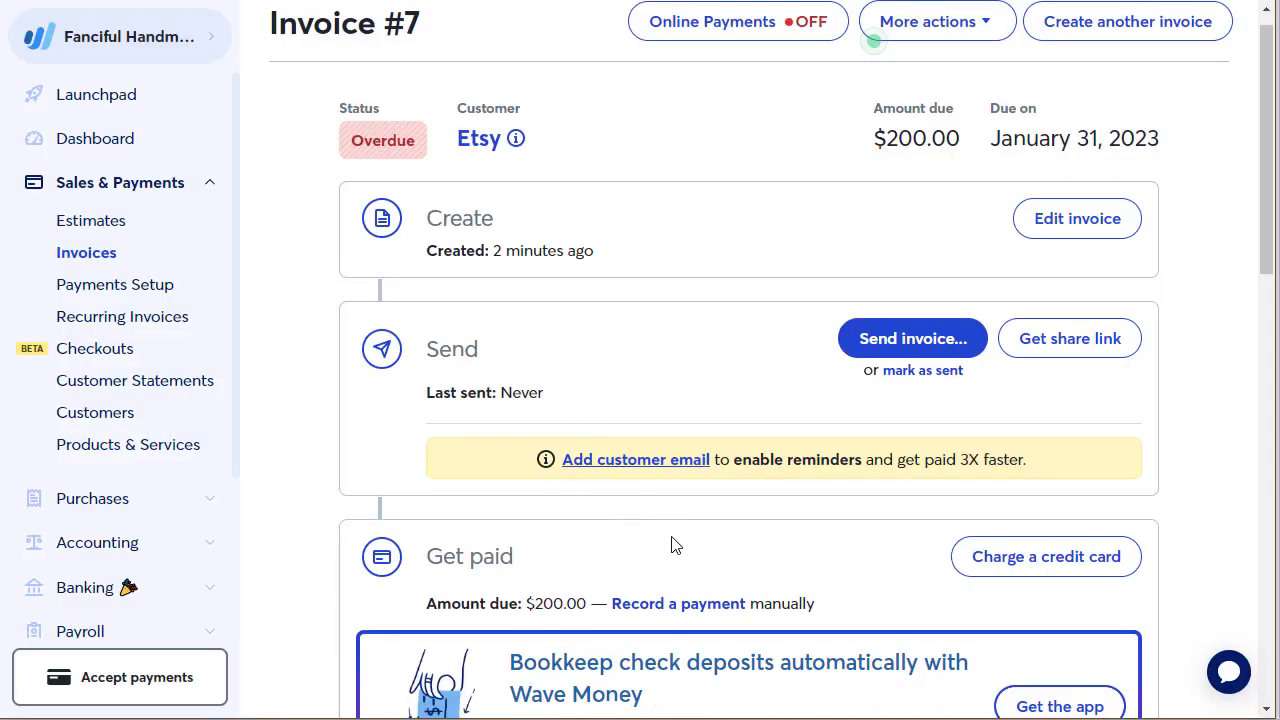
- Reopen the manual payment form for the Etsy invoice and set the payment amount to 175.00
{"action": "left_click", "coordinate": [651, 606]}
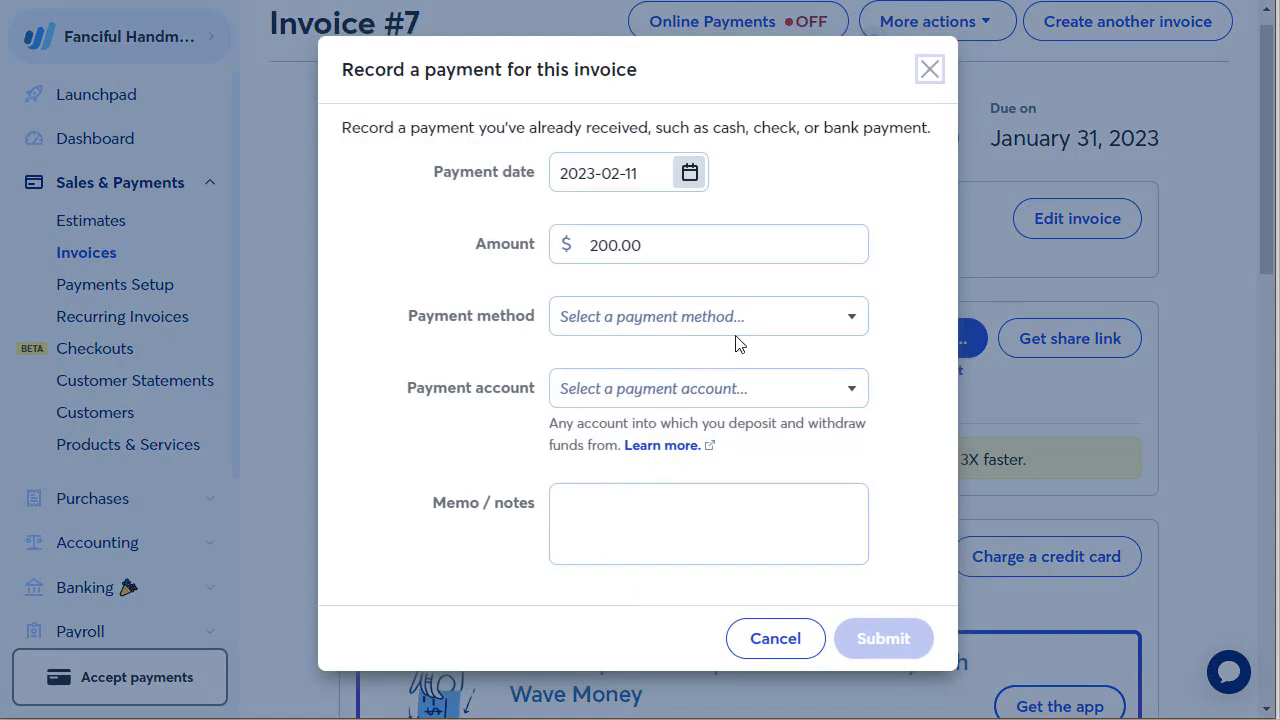
{"action": "left_click", "coordinate": [570, 241]}
{"action": "type", "text": "175.00"}
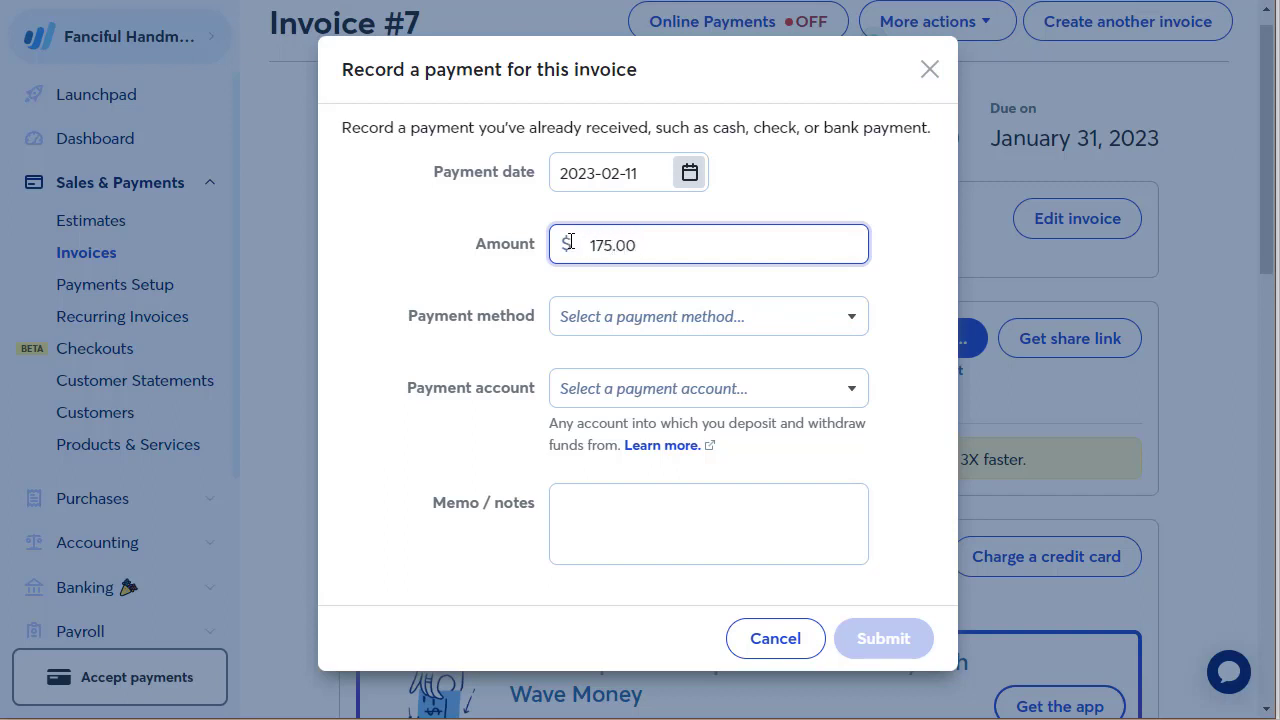
- Choose Money in Checking (USD) as the payment account for the $175.00 Etsy payment
{"action": "left_click", "coordinate": [857, 391]}
{"action": "left_click", "coordinate": [857, 391]}
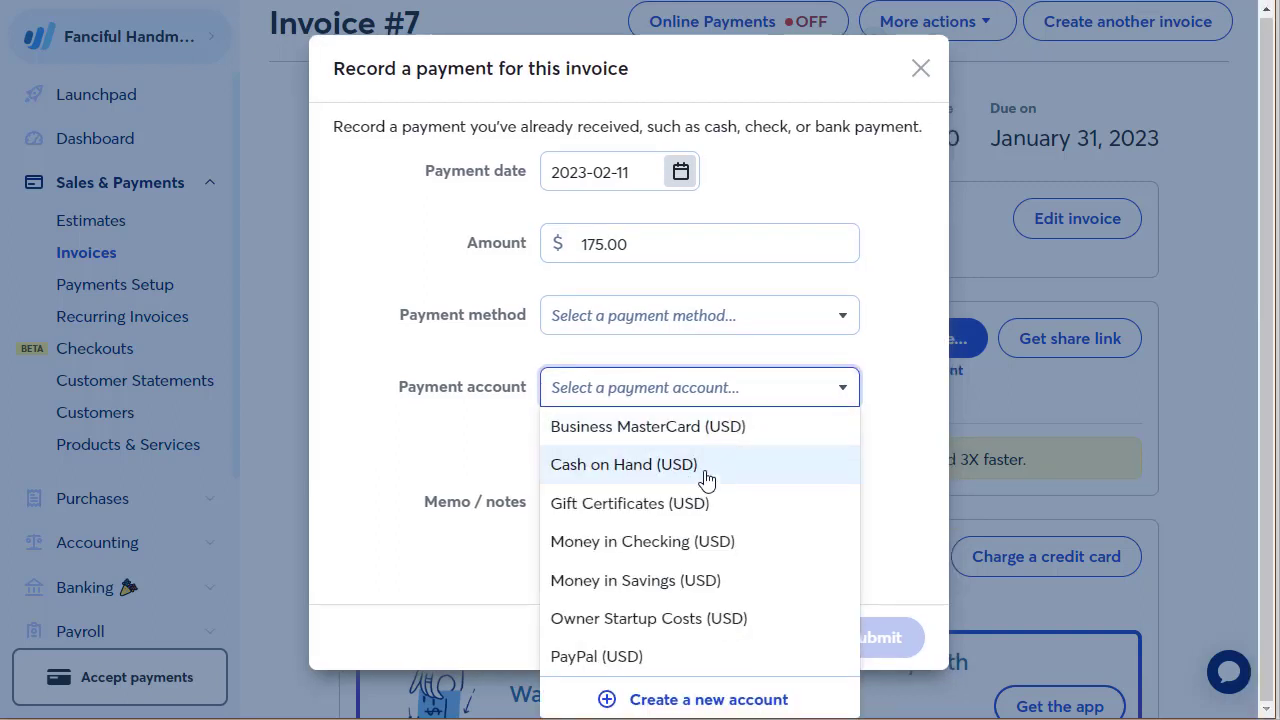
{"action": "left_click", "coordinate": [672, 392]}
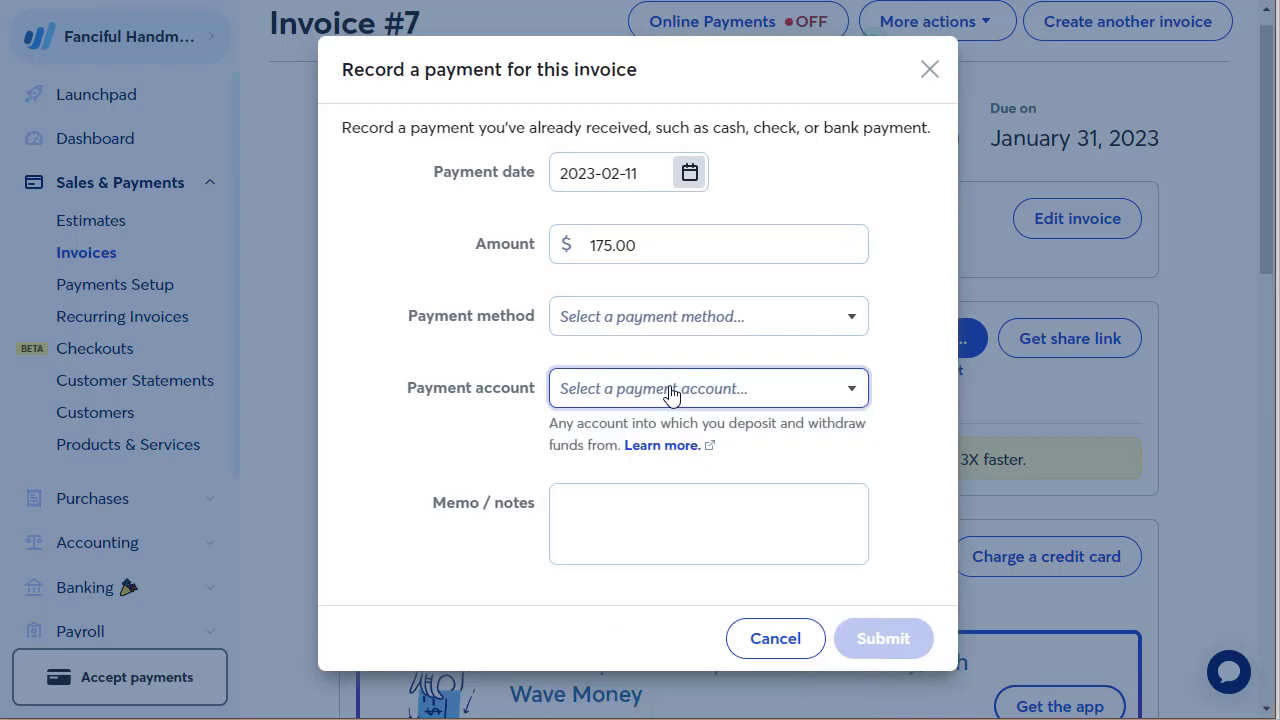
{"action": "left_click", "coordinate": [672, 393]}
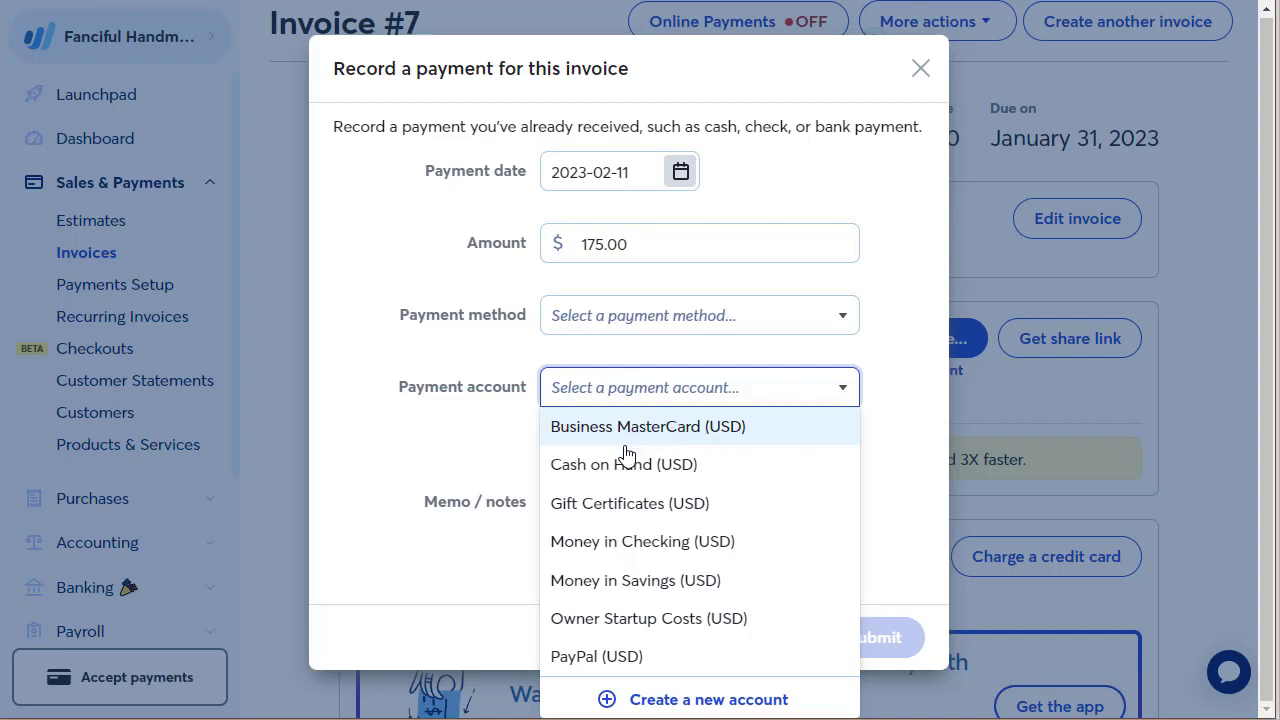
{"action": "left_click", "coordinate": [596, 545]}
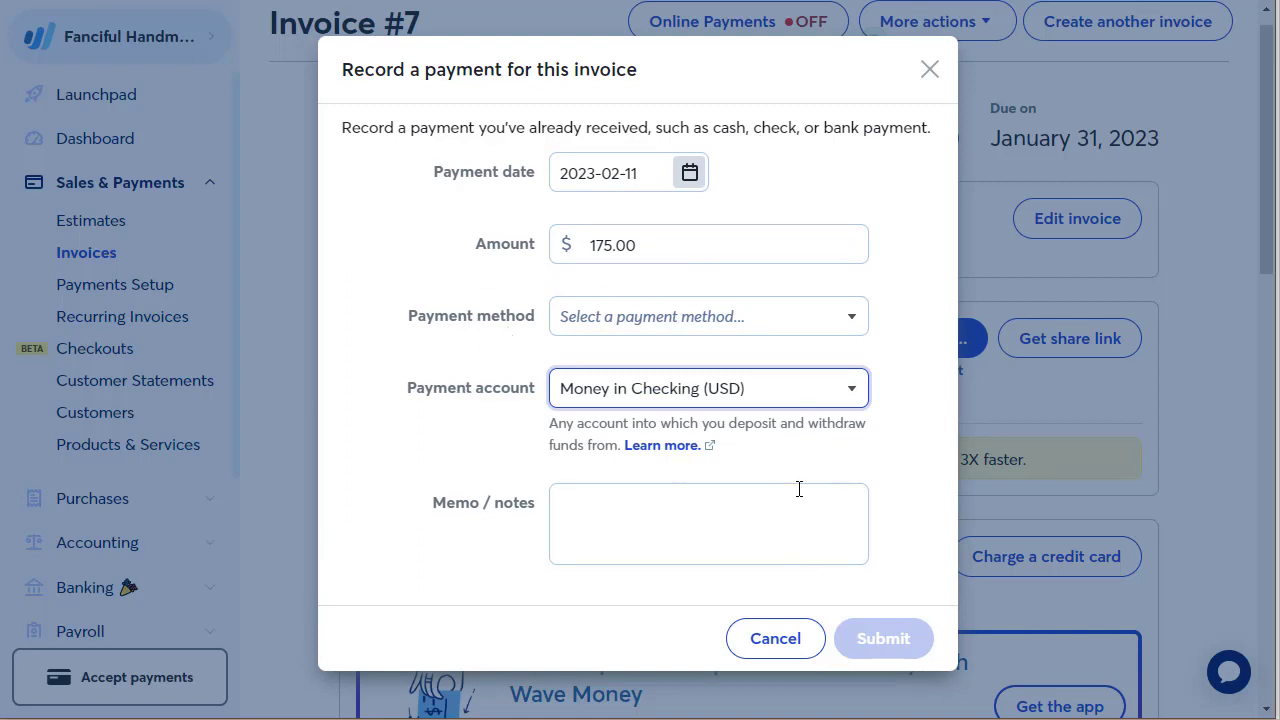
{"action": "key", "text": "Tab"}
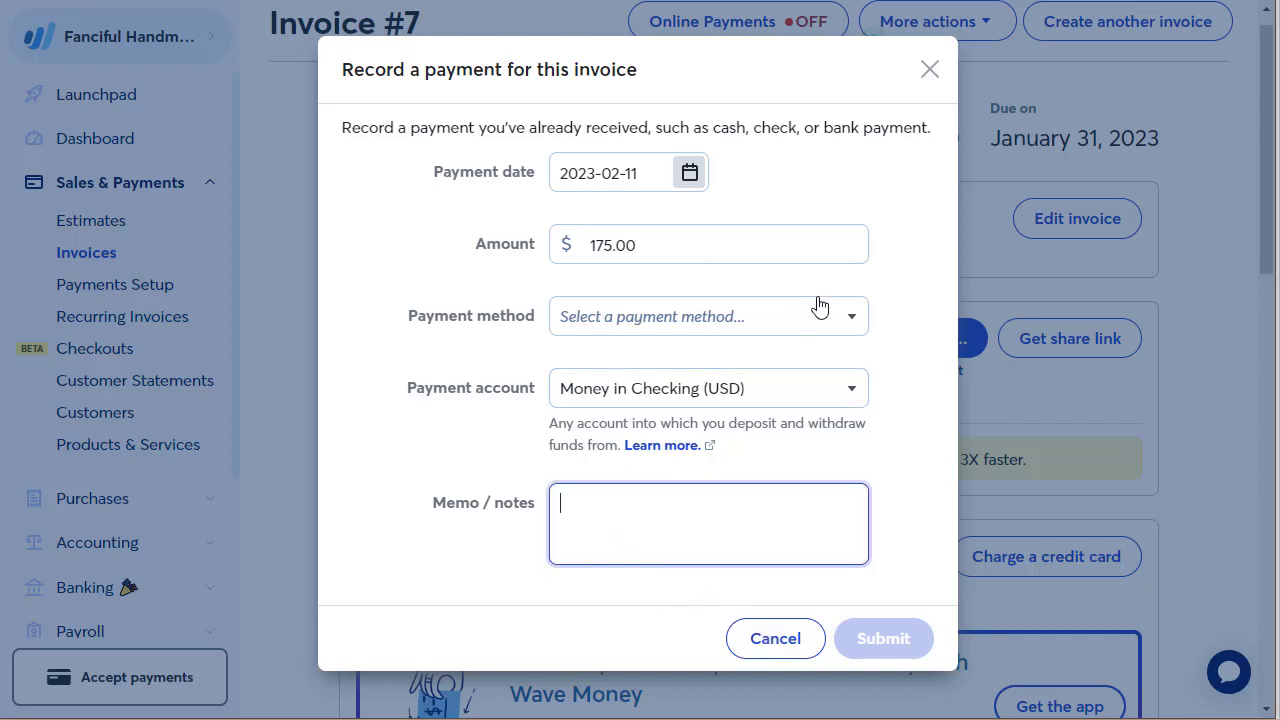
- Set the payment method to Other, then submit the $175.00 payment without sending a receipt
{"action": "left_click", "coordinate": [851, 320]}
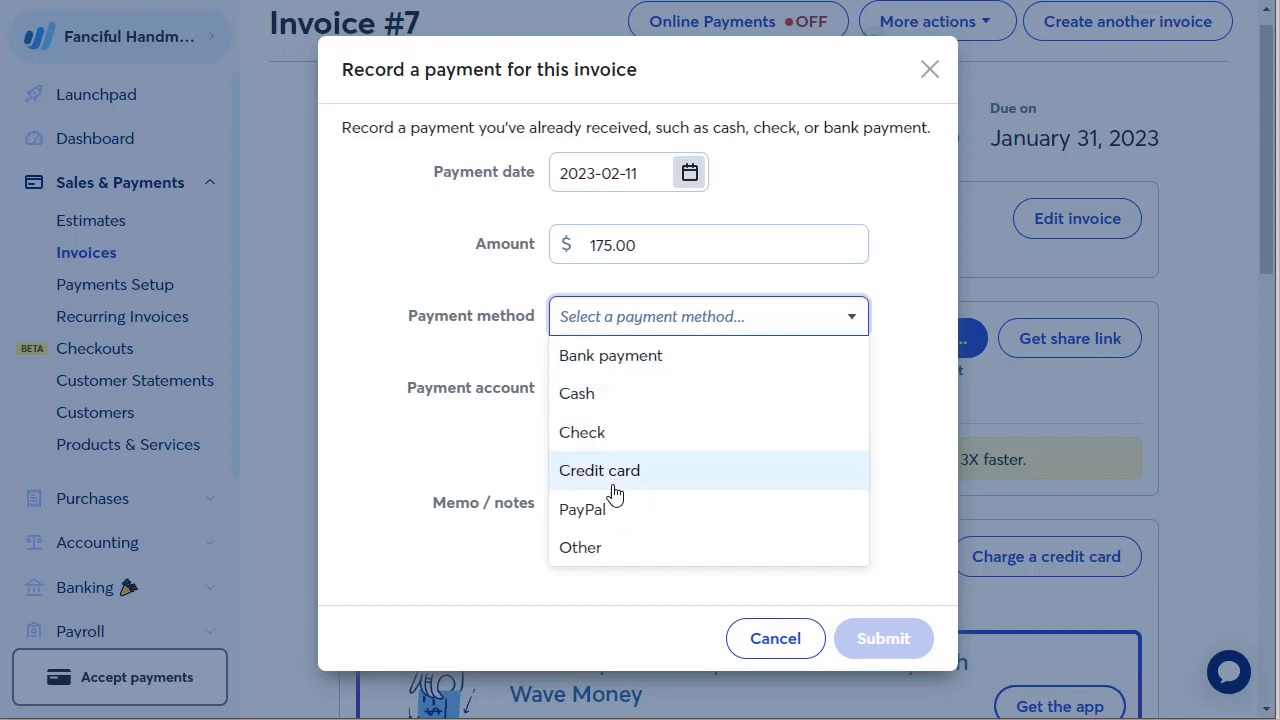
{"action": "left_click", "coordinate": [581, 547]}
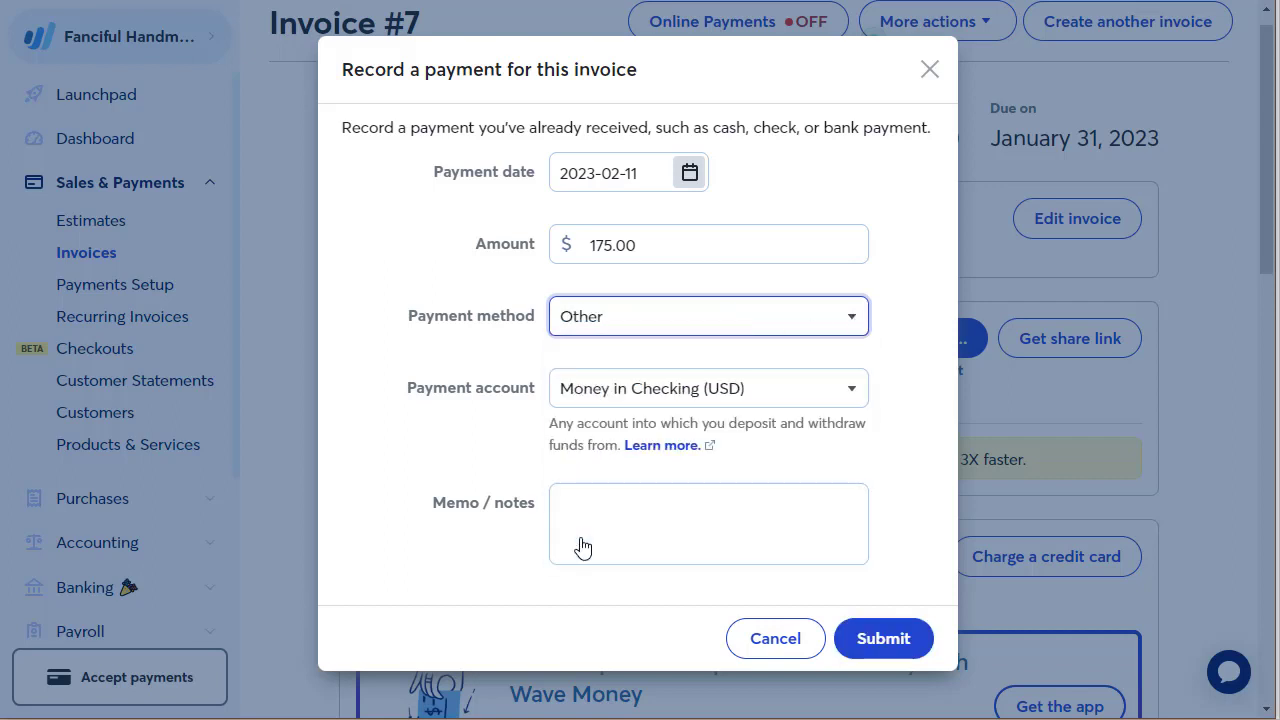
{"action": "left_click", "coordinate": [881, 642]}
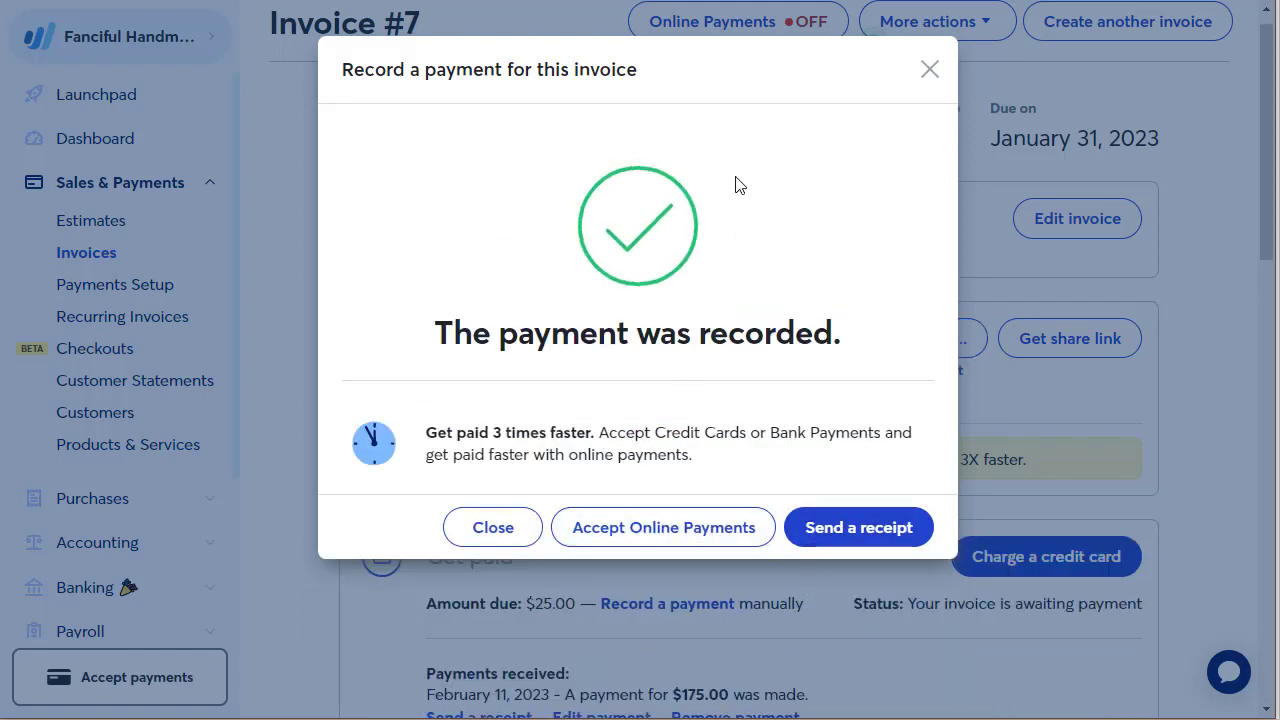
{"action": "left_click", "coordinate": [493, 528]}
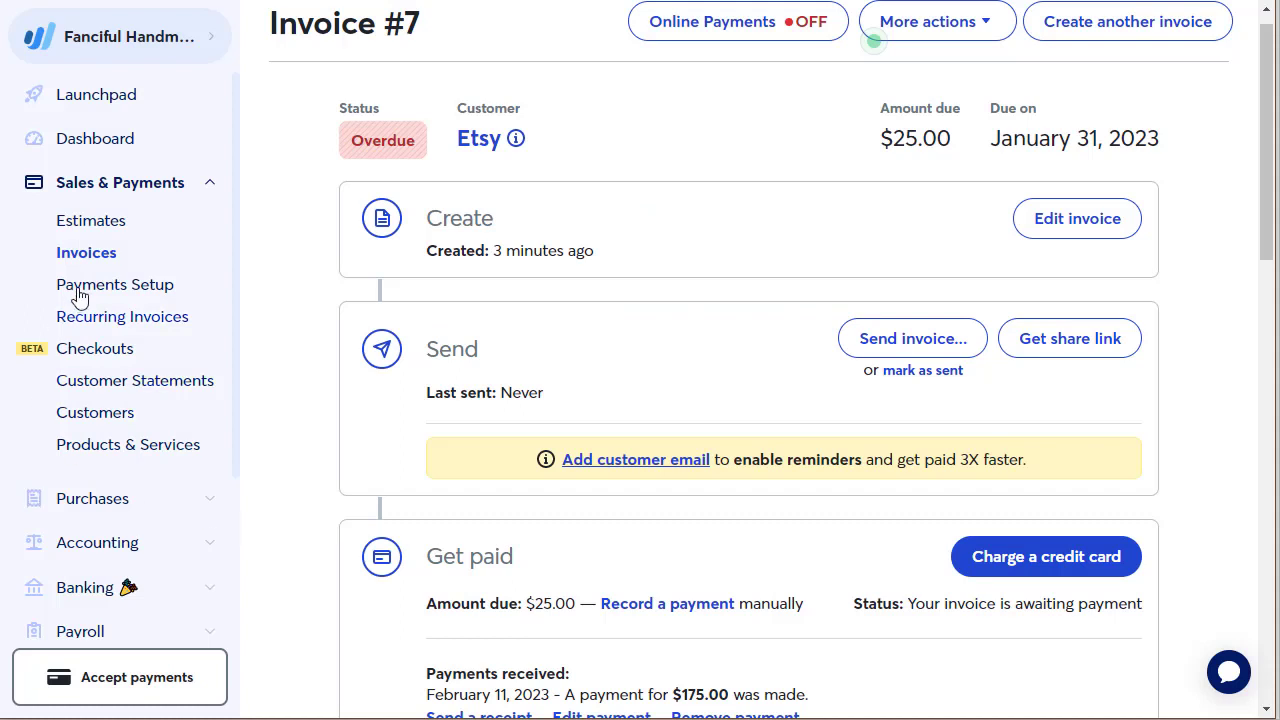
- Start a new invoice for the customer Etsy with the invoice date 2023-02-28
{"action": "left_click", "coordinate": [84, 256]}
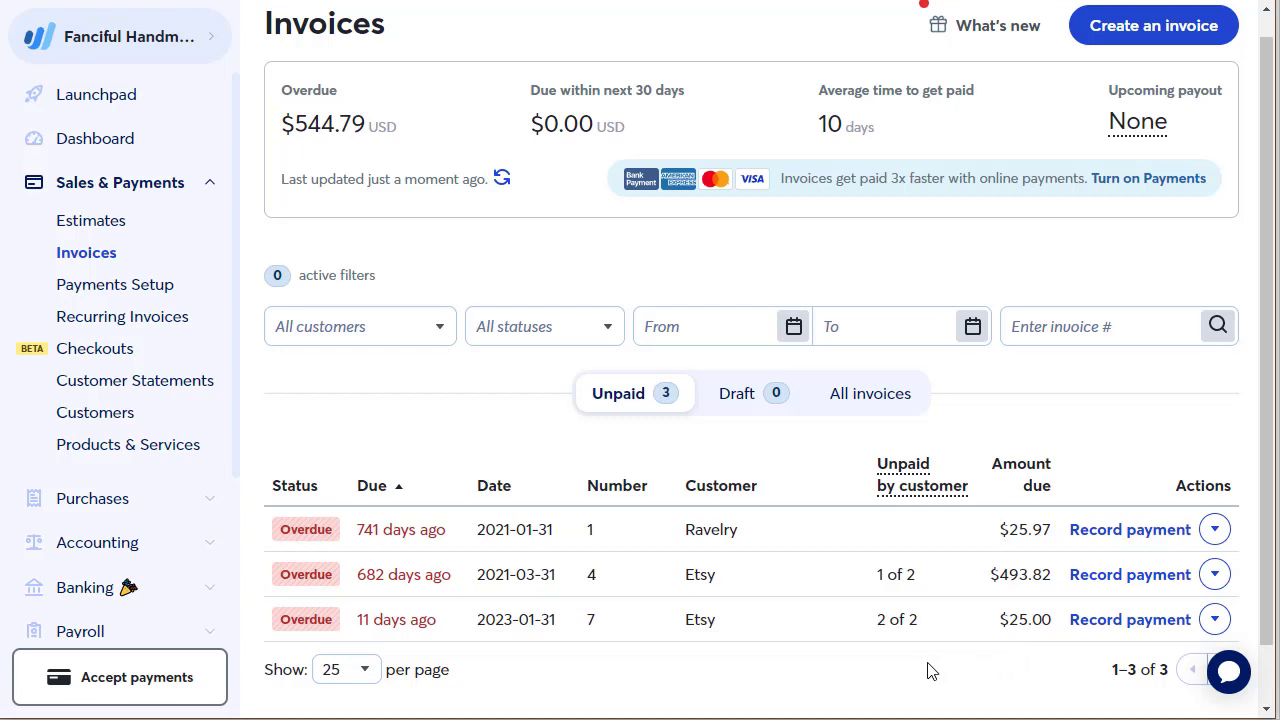
{"action": "left_click", "coordinate": [1143, 35]}
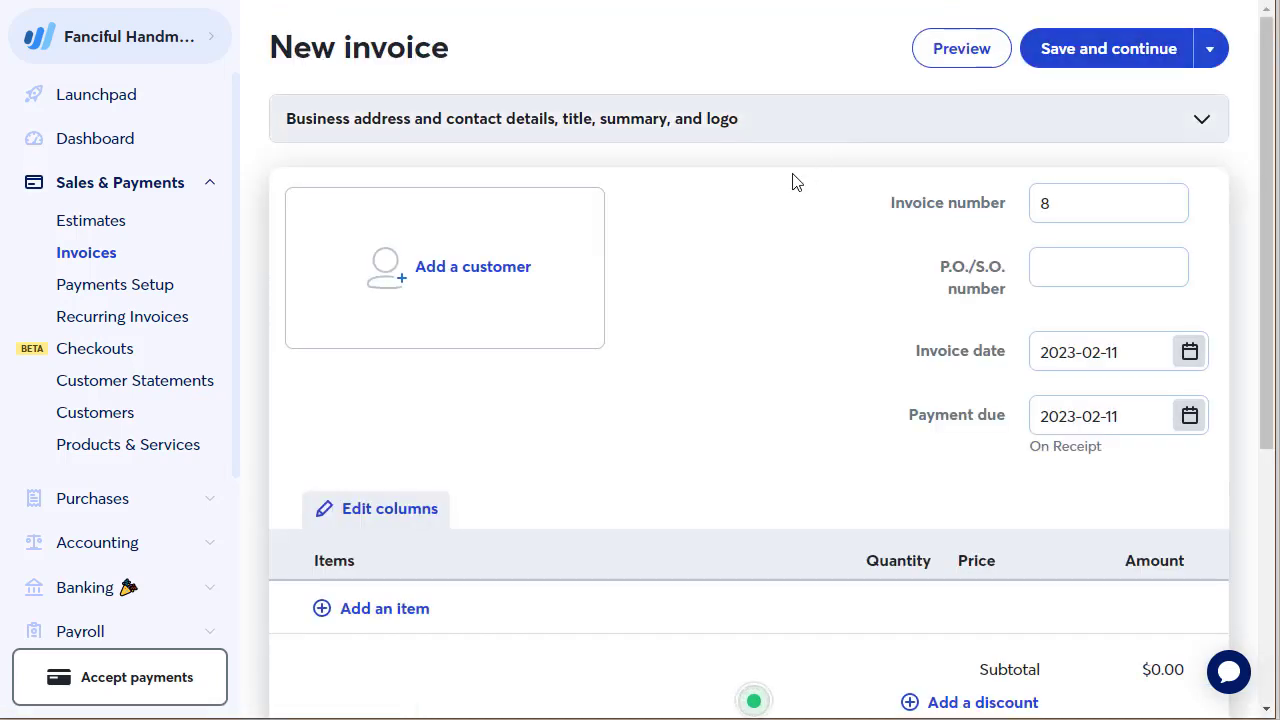
{"action": "left_click", "coordinate": [462, 274]}
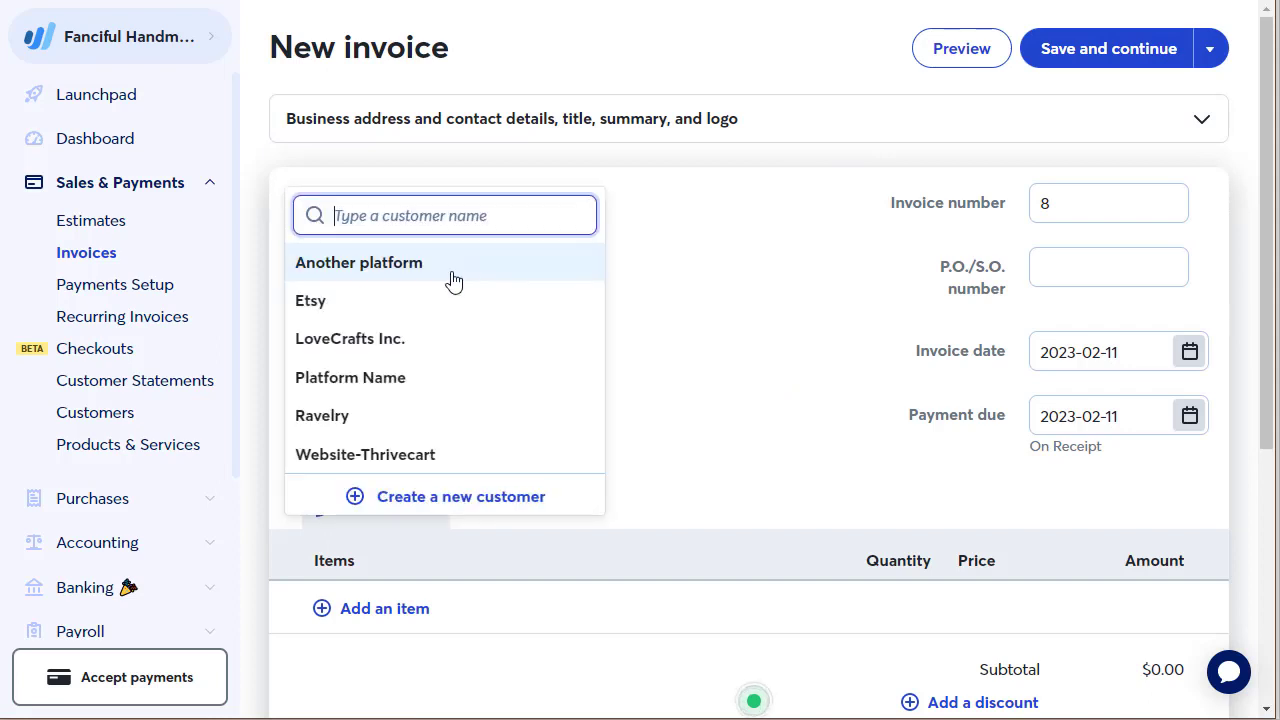
{"action": "left_click", "coordinate": [340, 303]}
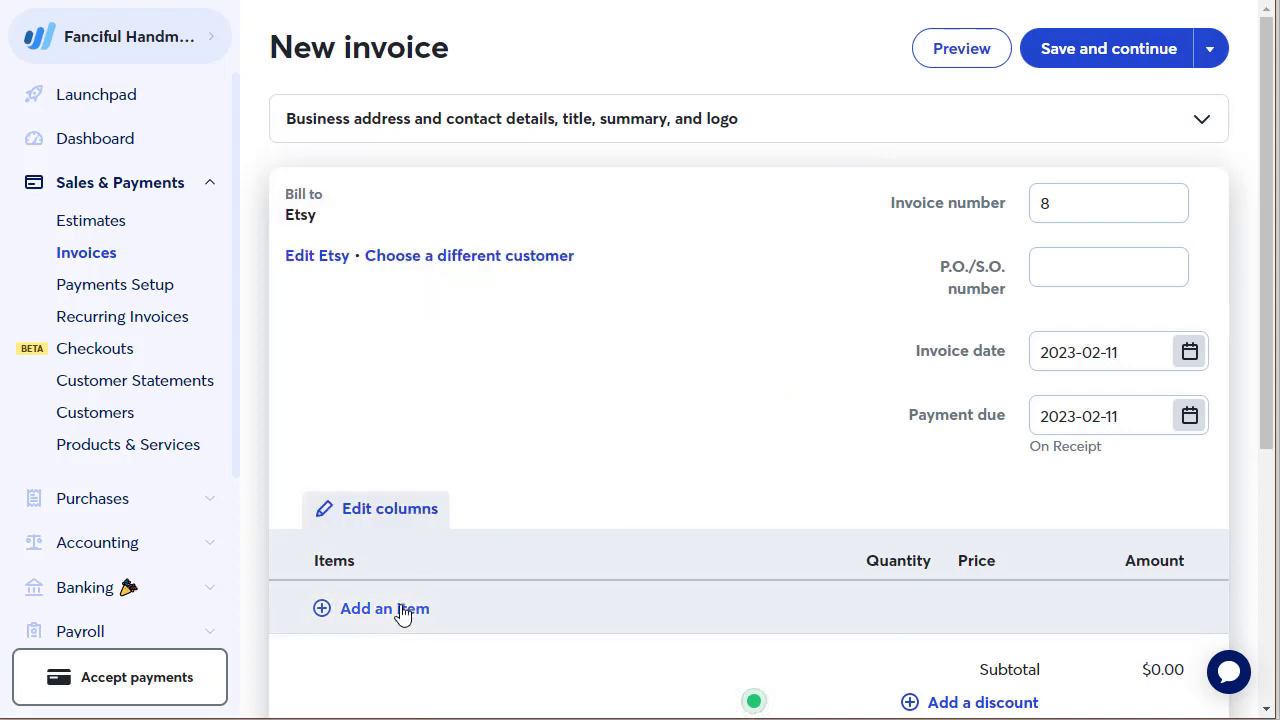
{"action": "left_click", "coordinate": [1189, 354]}
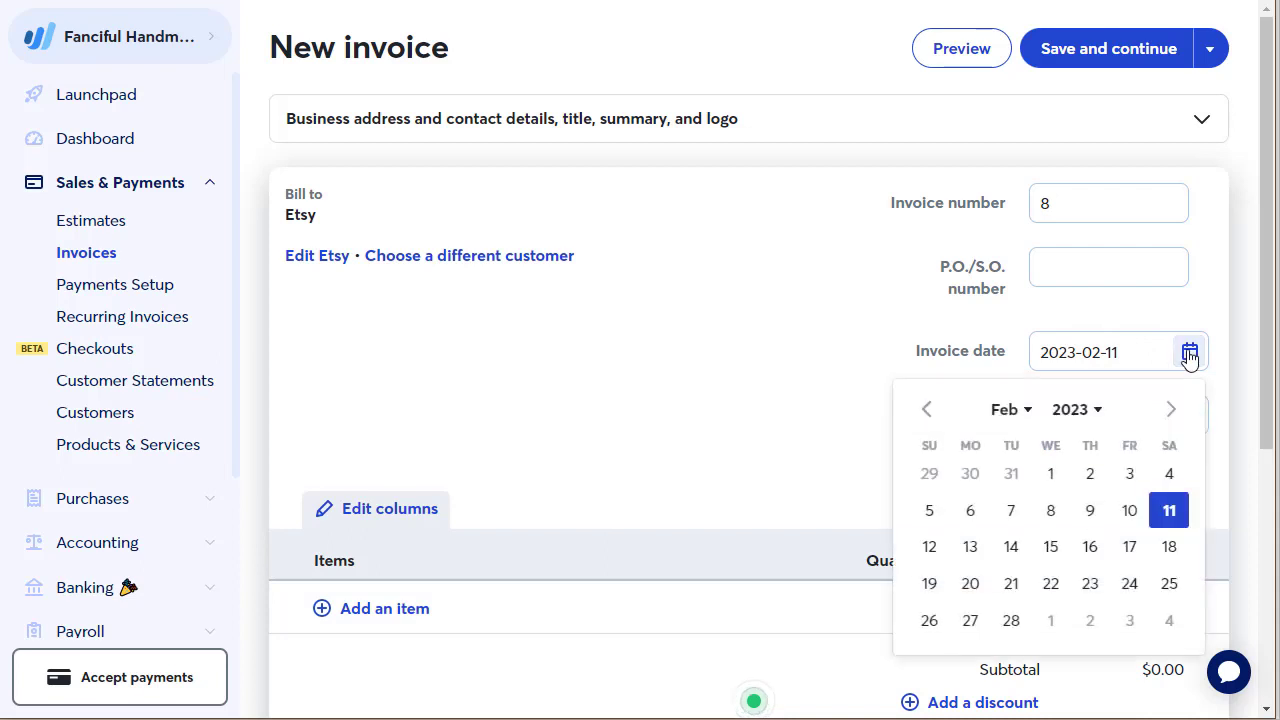
{"action": "left_click", "coordinate": [1011, 620]}
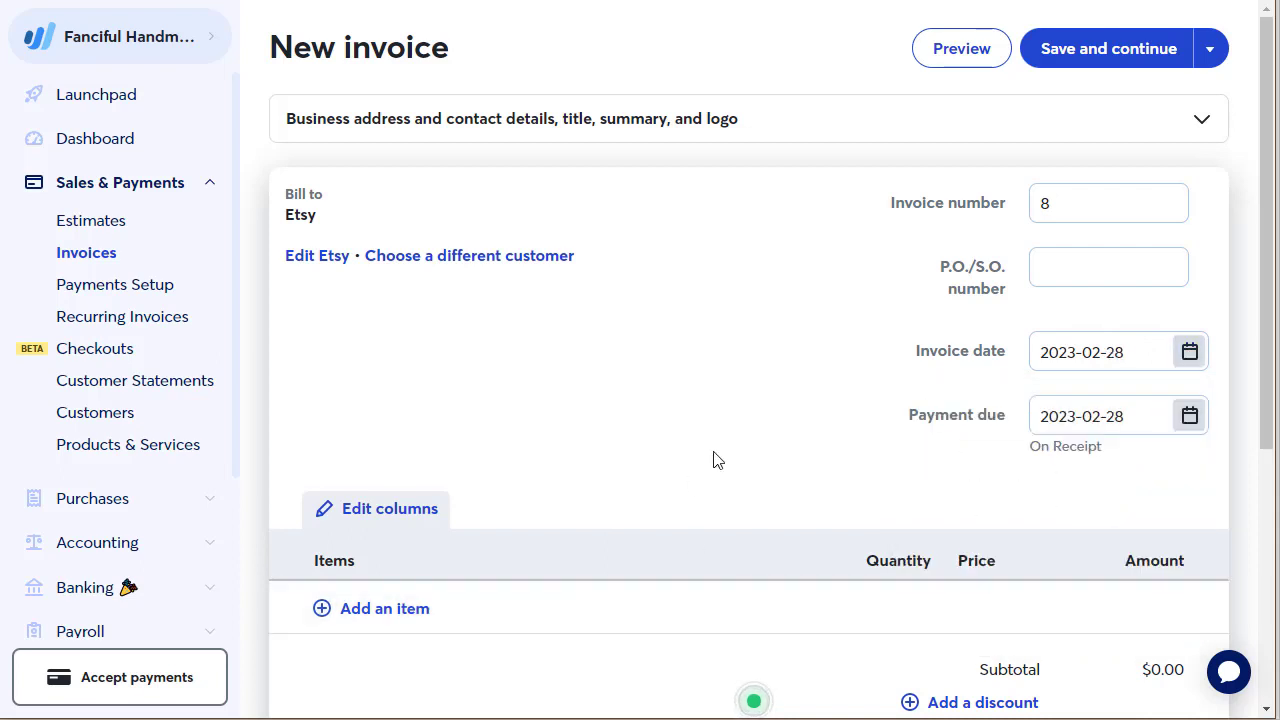
- Add the Etsy Sales item to the new invoice at a price of 250, and save and approve the invoice
{"action": "left_click", "coordinate": [380, 614]}
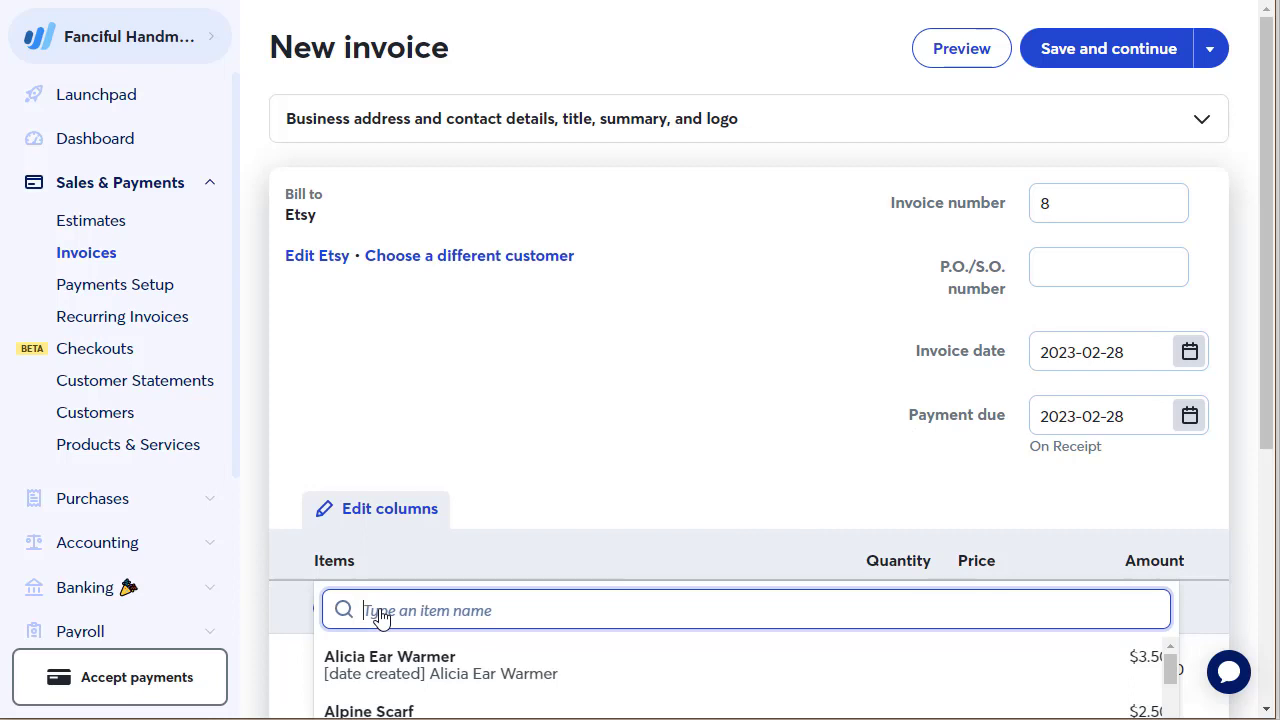
{"action": "type", "text": "etsy"}
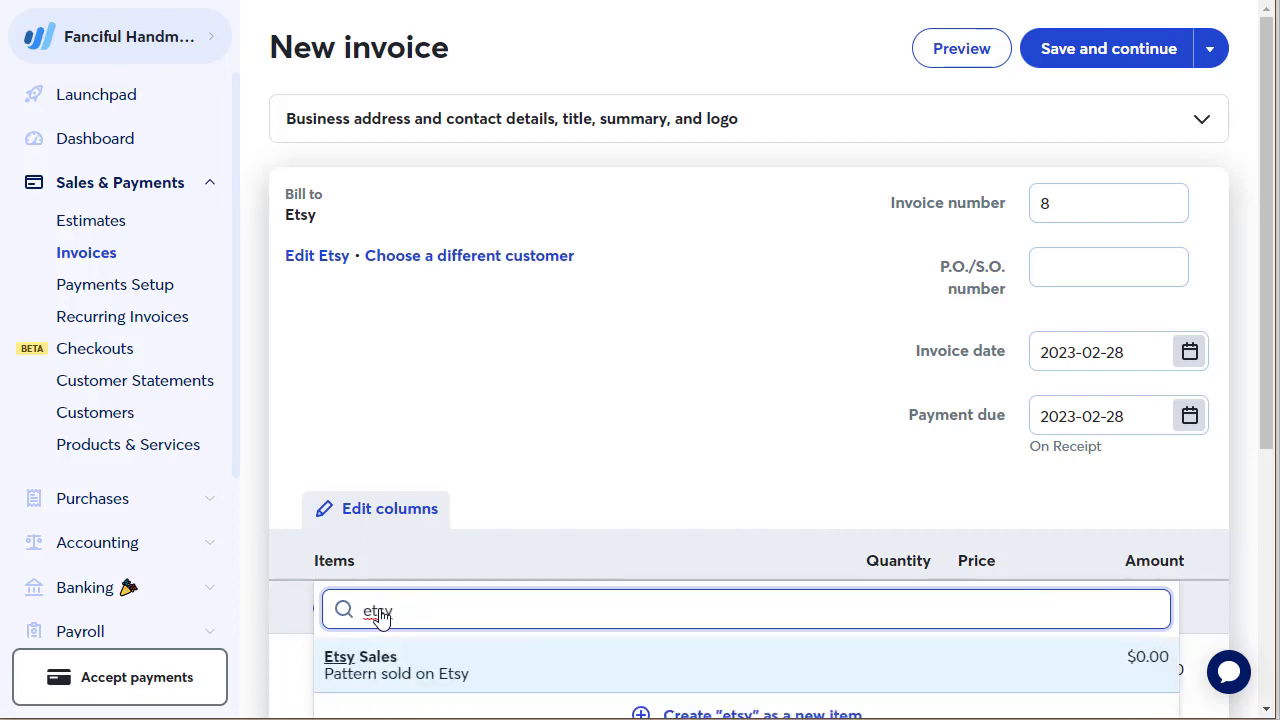
{"action": "left_click", "coordinate": [362, 662]}
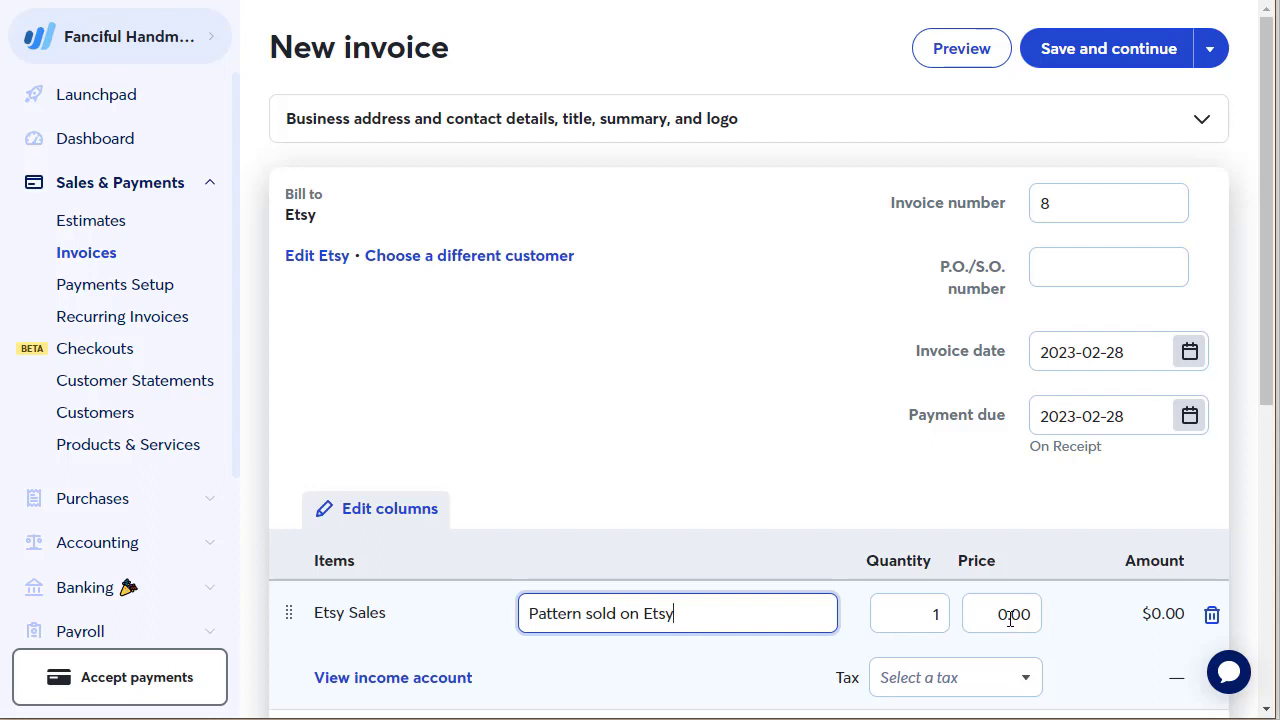
{"action": "left_click_drag", "start_coordinate": [992, 613], "coordinate": [1035, 614]}
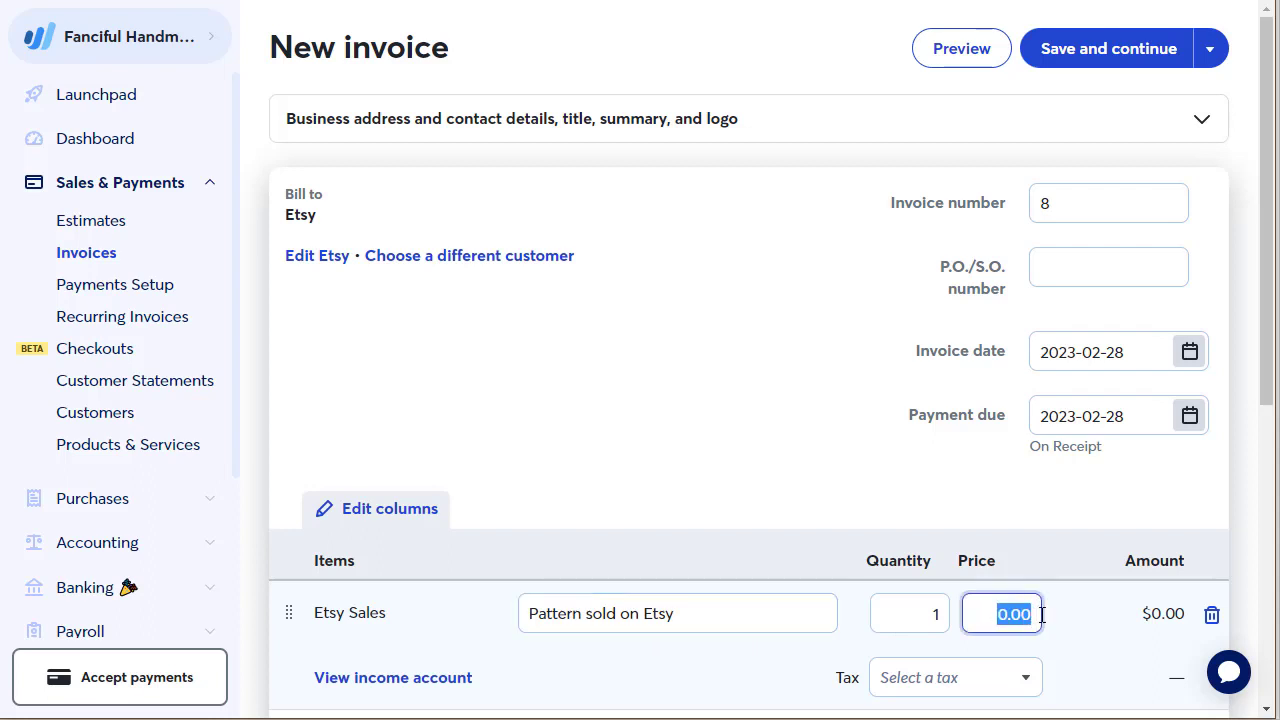
{"action": "type", "text": "250"}
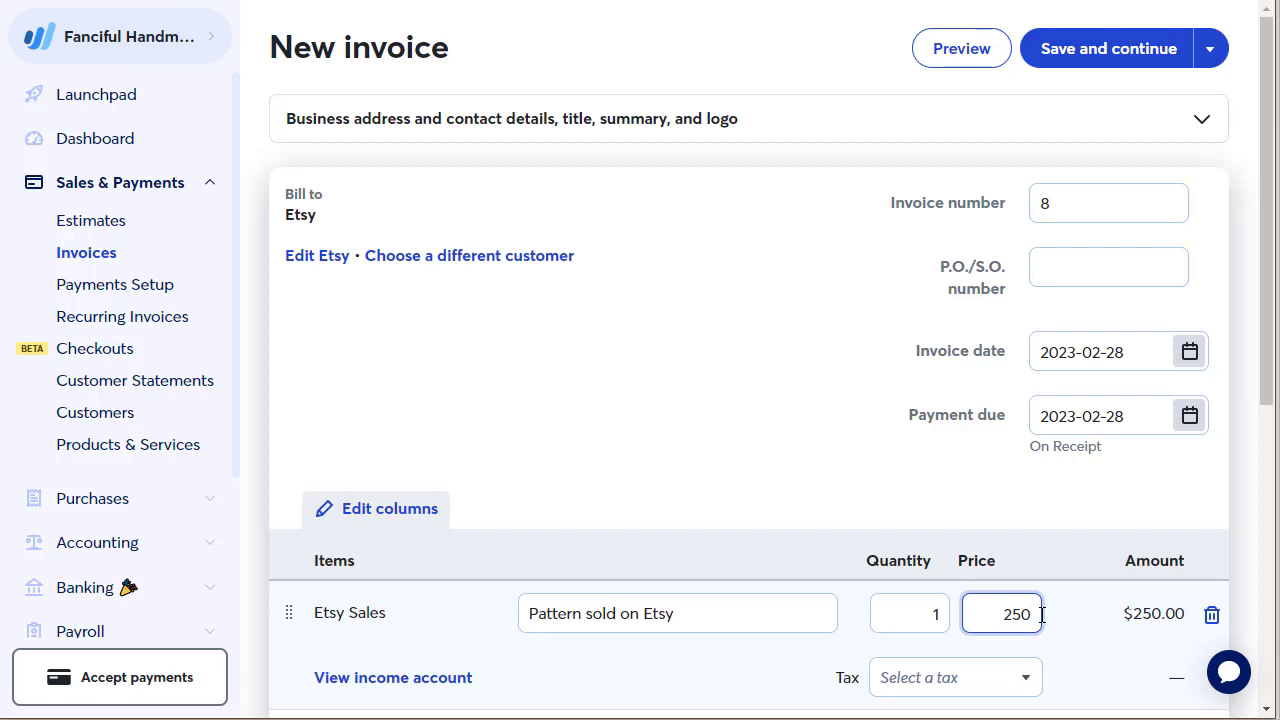
{"action": "key", "text": "Tab"}
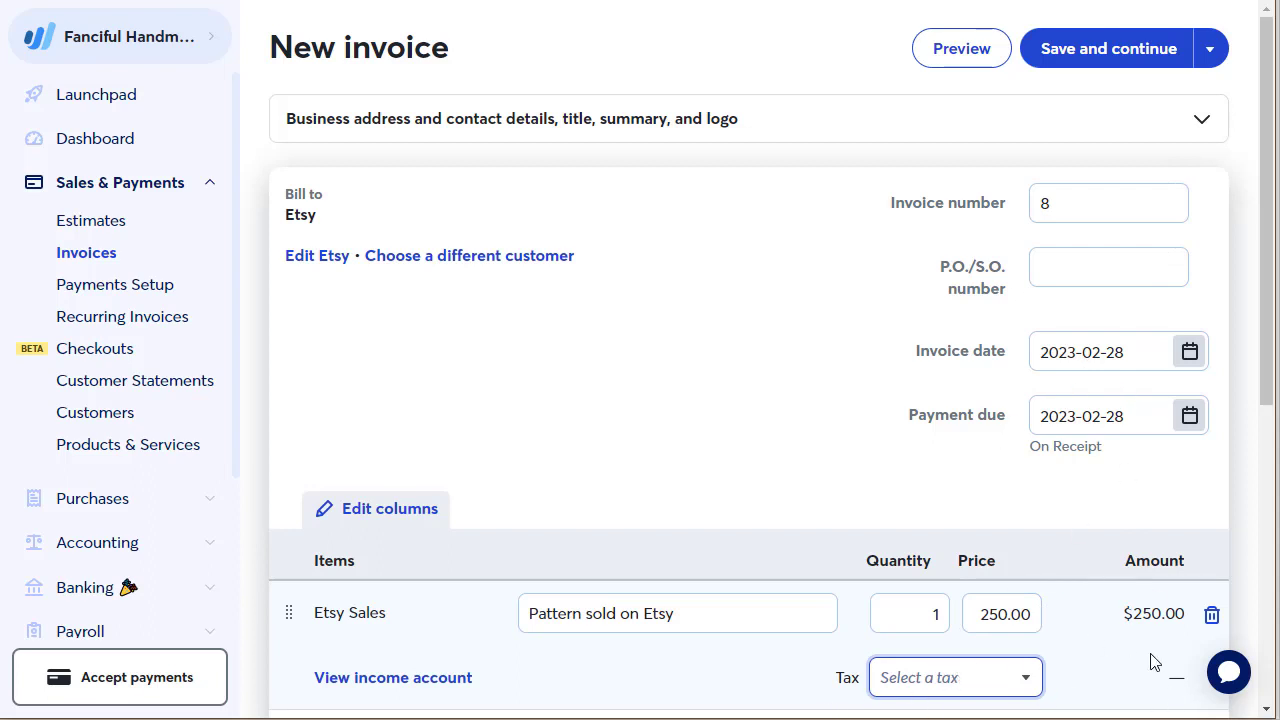
{"action": "left_click", "coordinate": [1086, 59]}
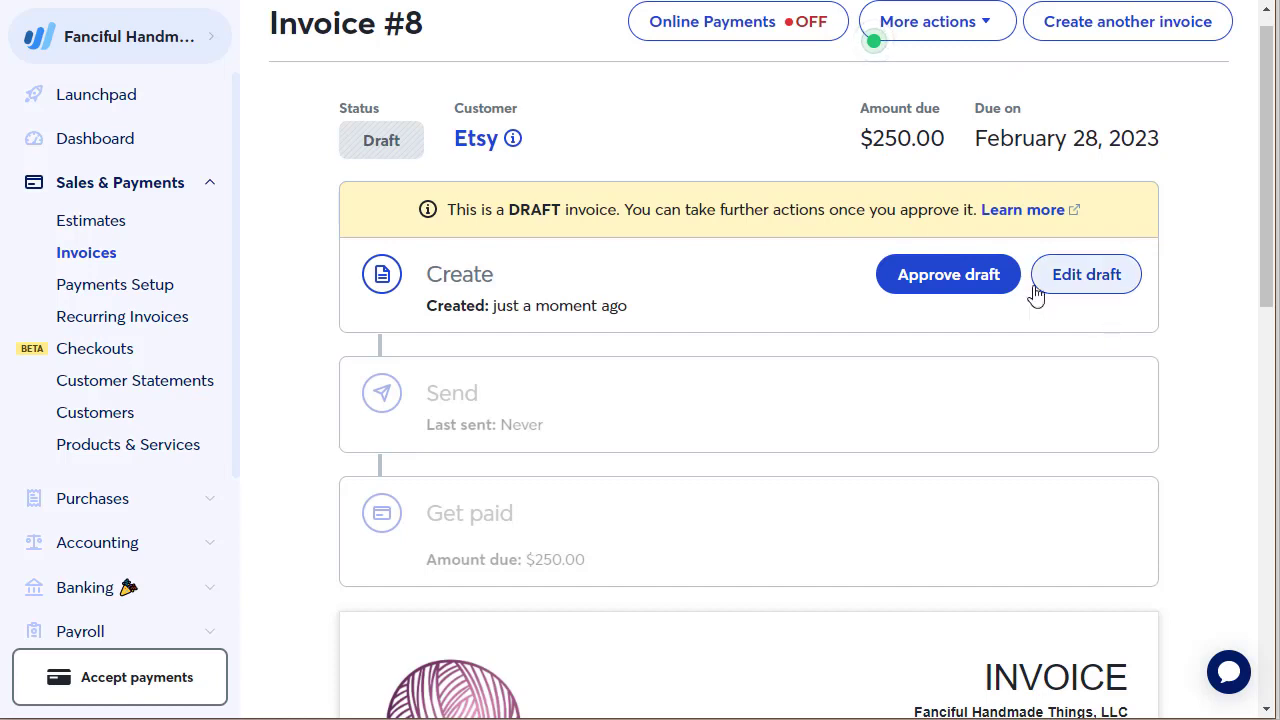
{"action": "left_click", "coordinate": [960, 277]}
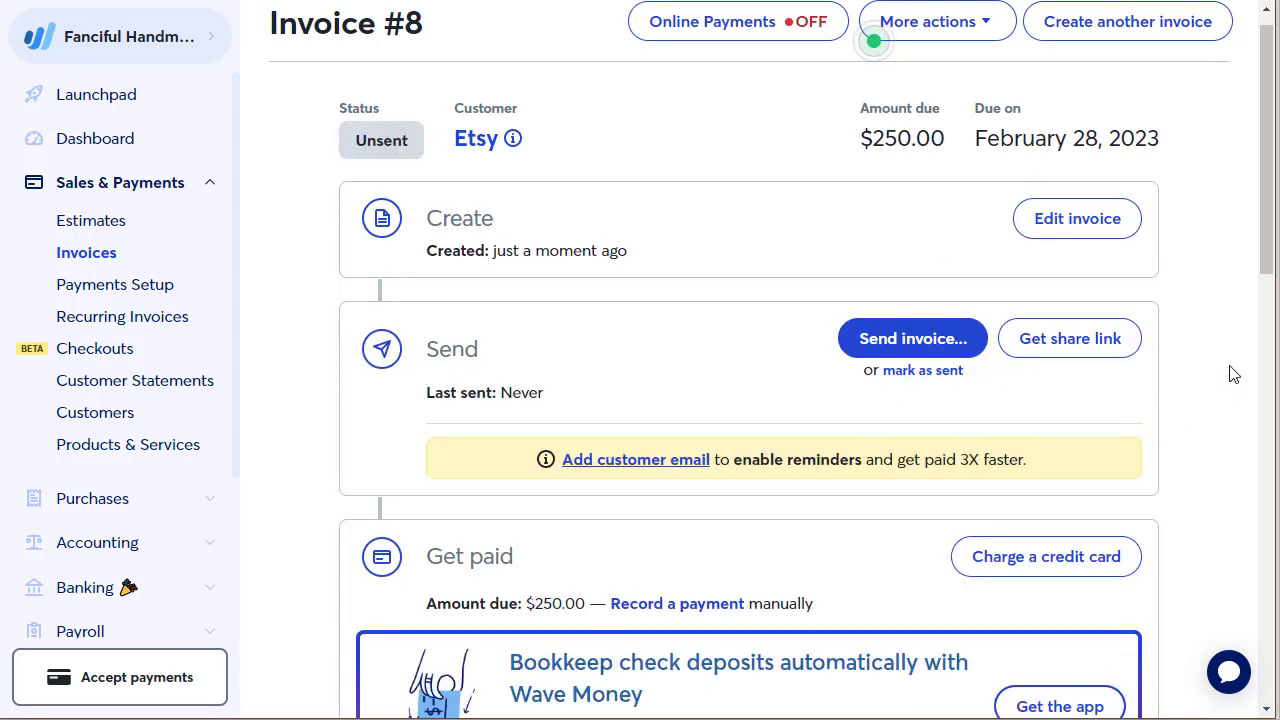
- Start recording a payment for the unpaid Etsy invoice dated 2023-01-31 and set the payment date to 2023-03-01
{"action": "left_click", "coordinate": [88, 253]}
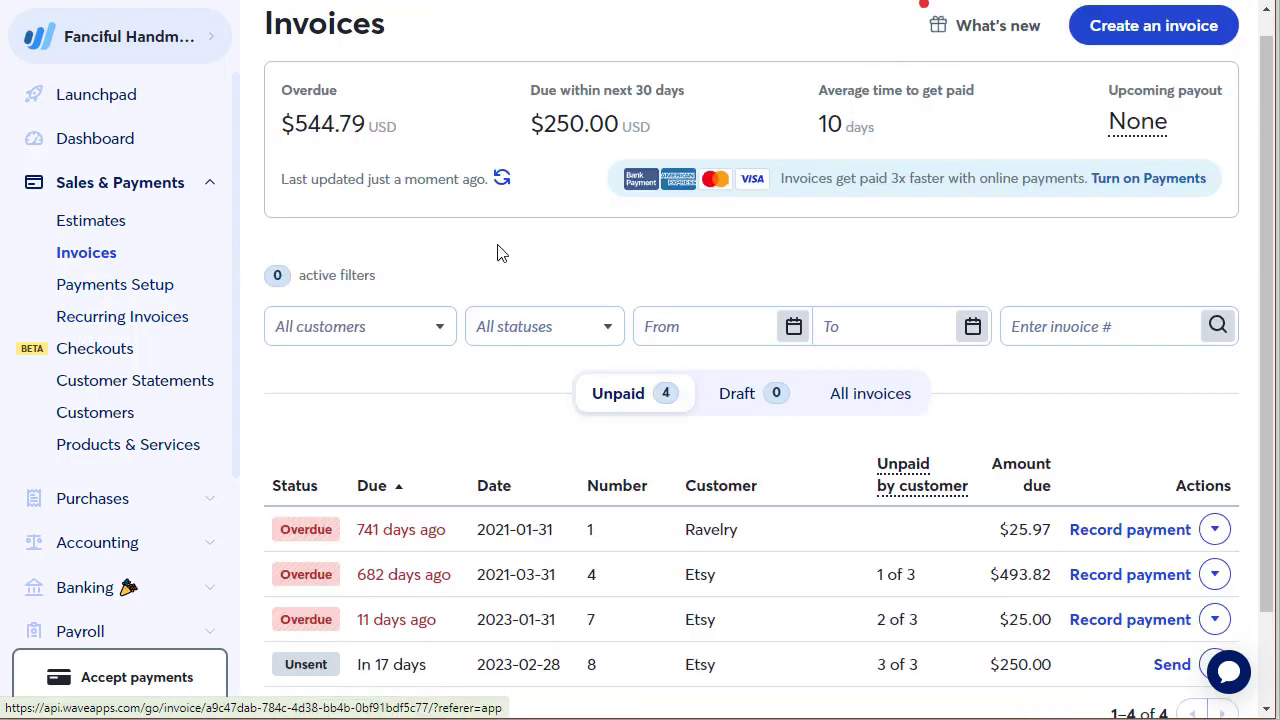
{"action": "scroll", "coordinate": [800, 652], "scroll_direction": "down", "scroll_amount": 2}
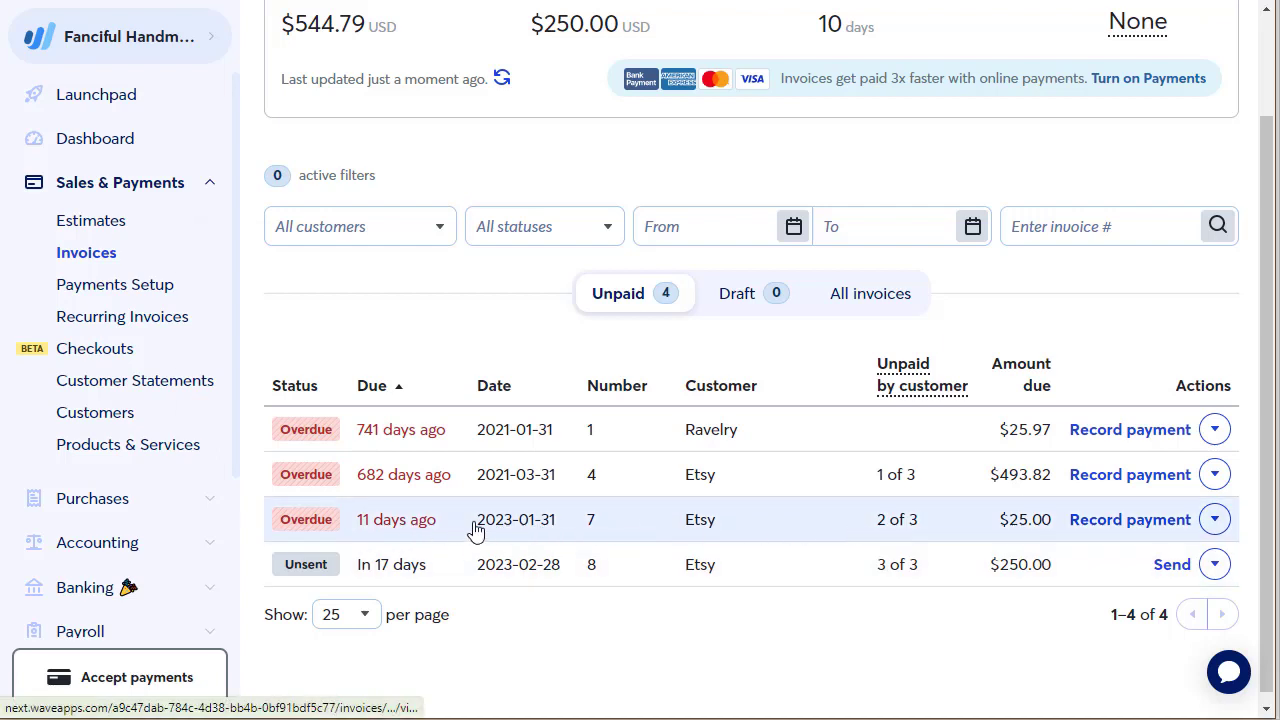
{"action": "mouse_move", "coordinate": [523, 523]}
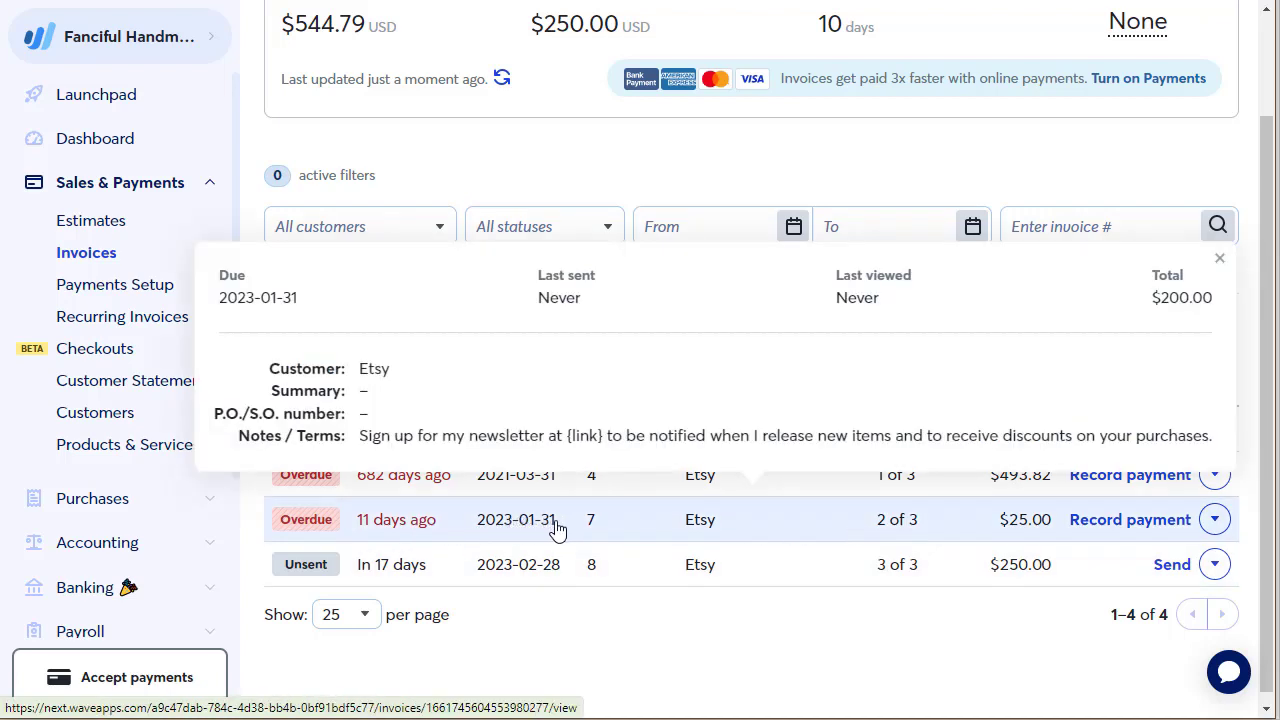
{"action": "left_click", "coordinate": [1102, 522]}
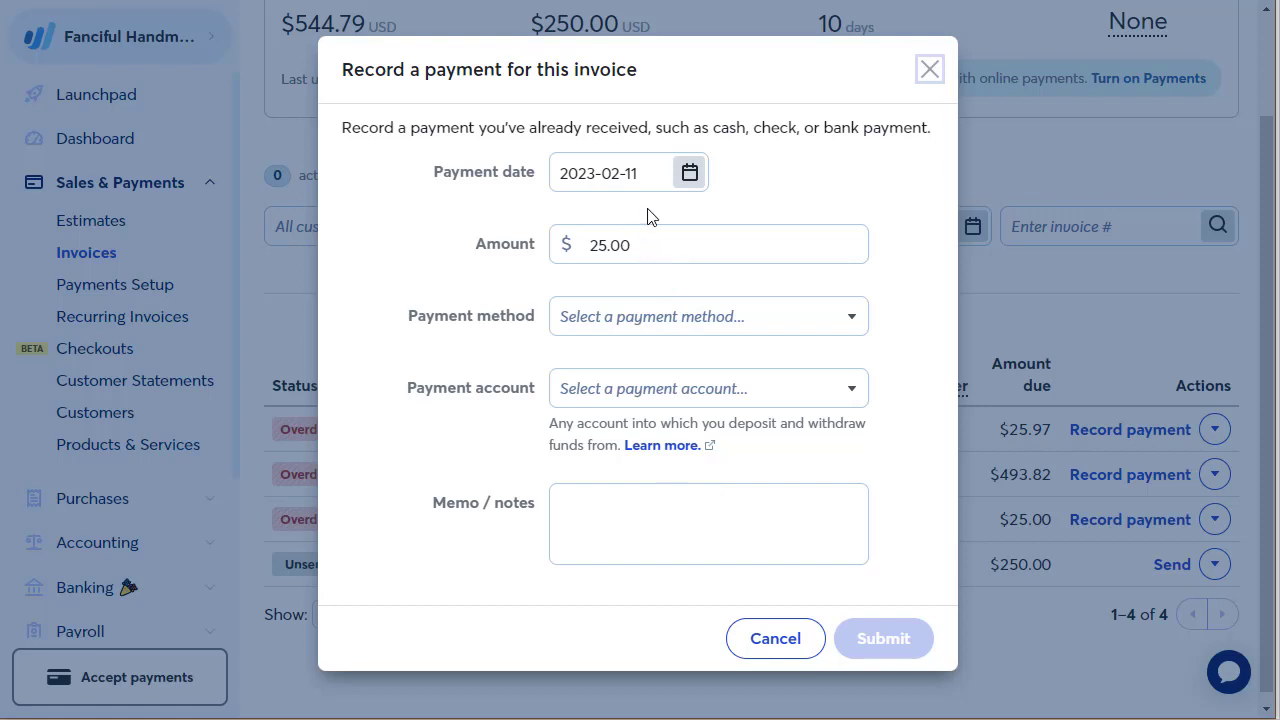
{"action": "left_click", "coordinate": [689, 172]}
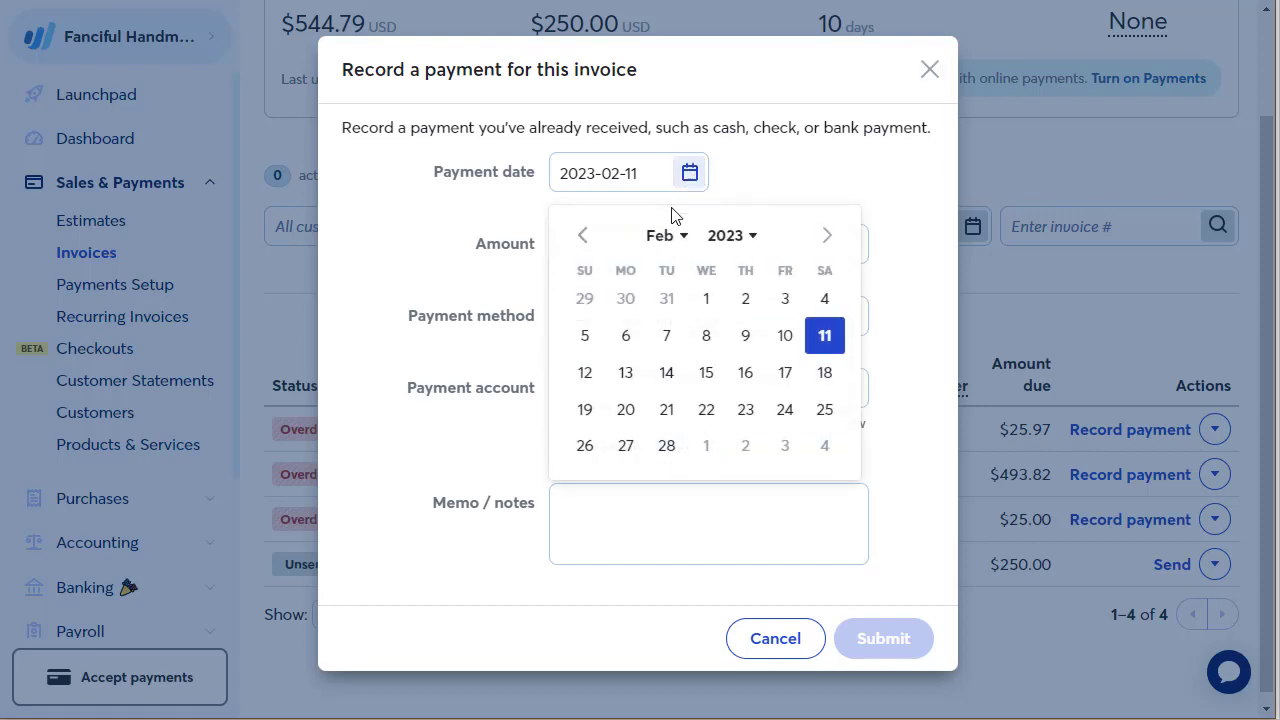
{"action": "left_click", "coordinate": [824, 235]}
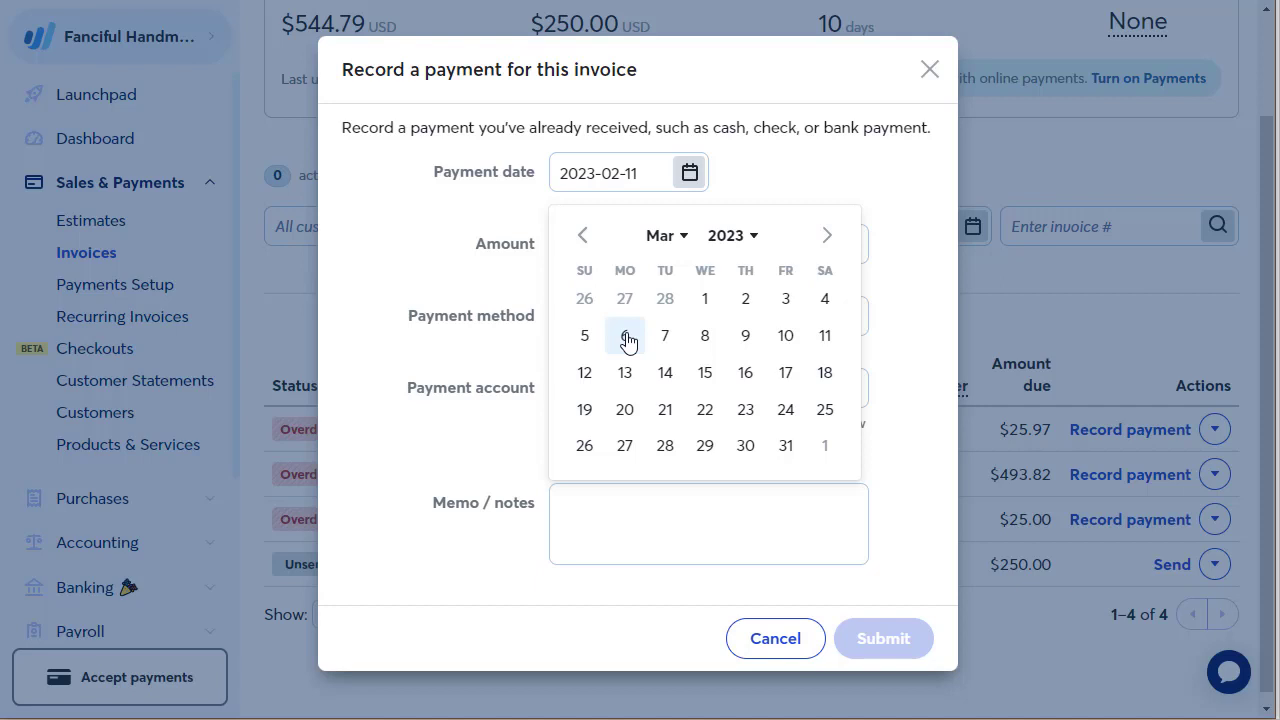
{"action": "left_click", "coordinate": [714, 308]}
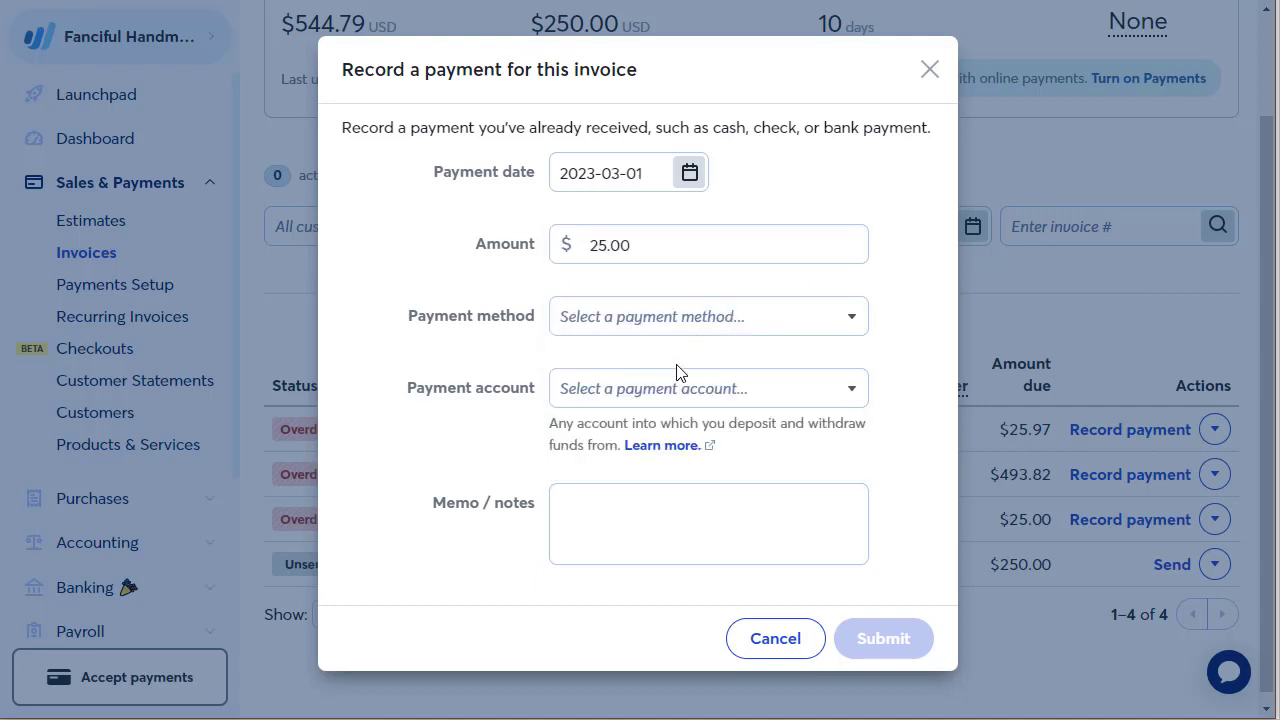
- Set the payment method to Other and the account to Money in Checking (USD), and submit the $25.00 payment
{"action": "left_click", "coordinate": [848, 318]}
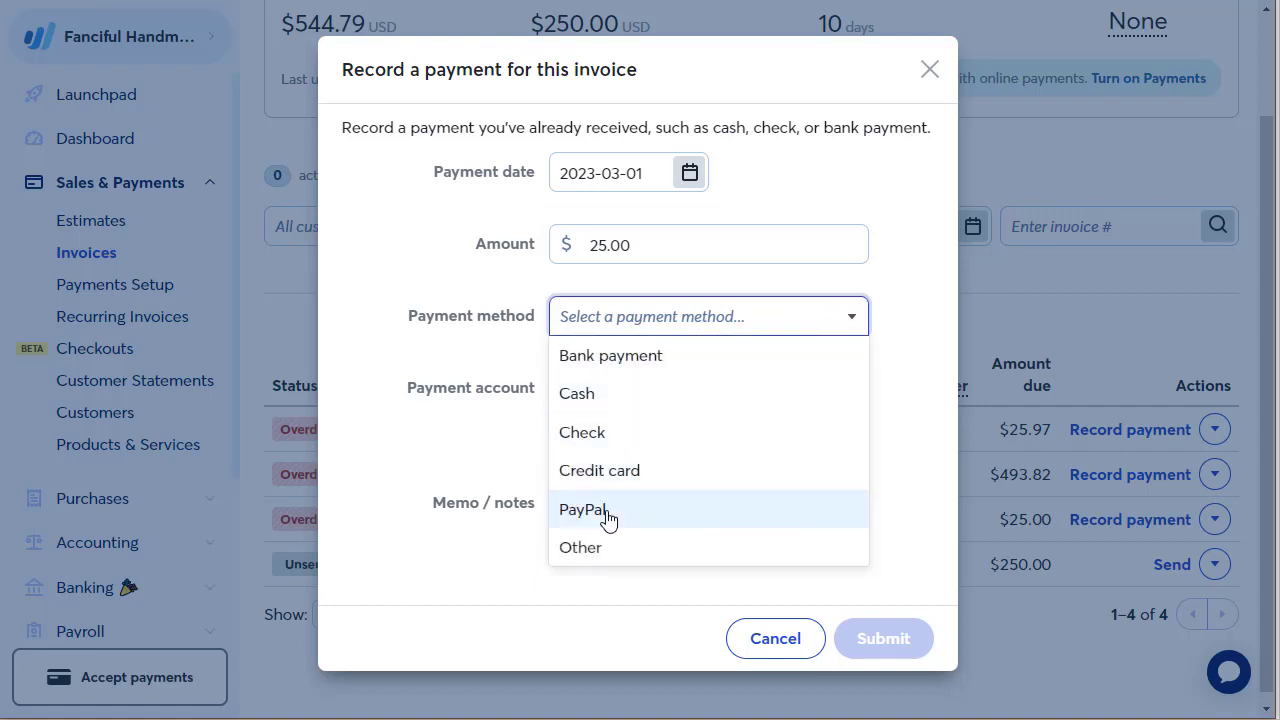
{"action": "left_click", "coordinate": [585, 549]}
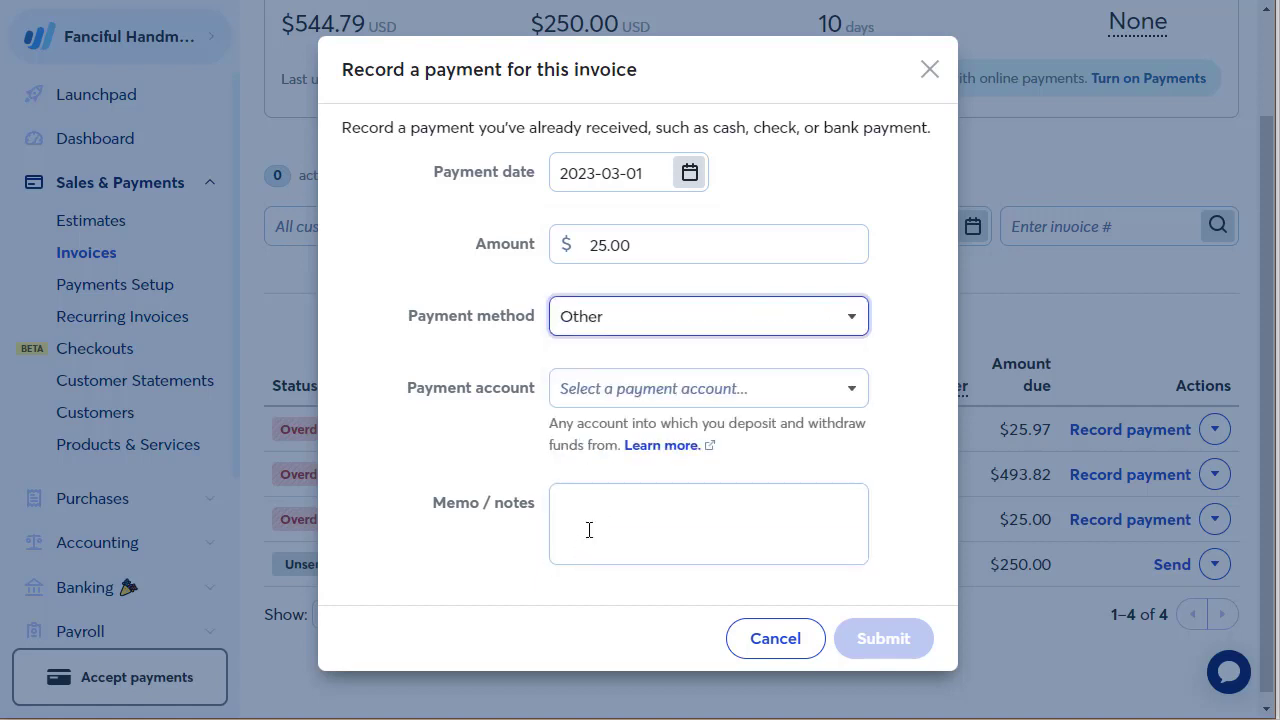
{"action": "left_click", "coordinate": [851, 393]}
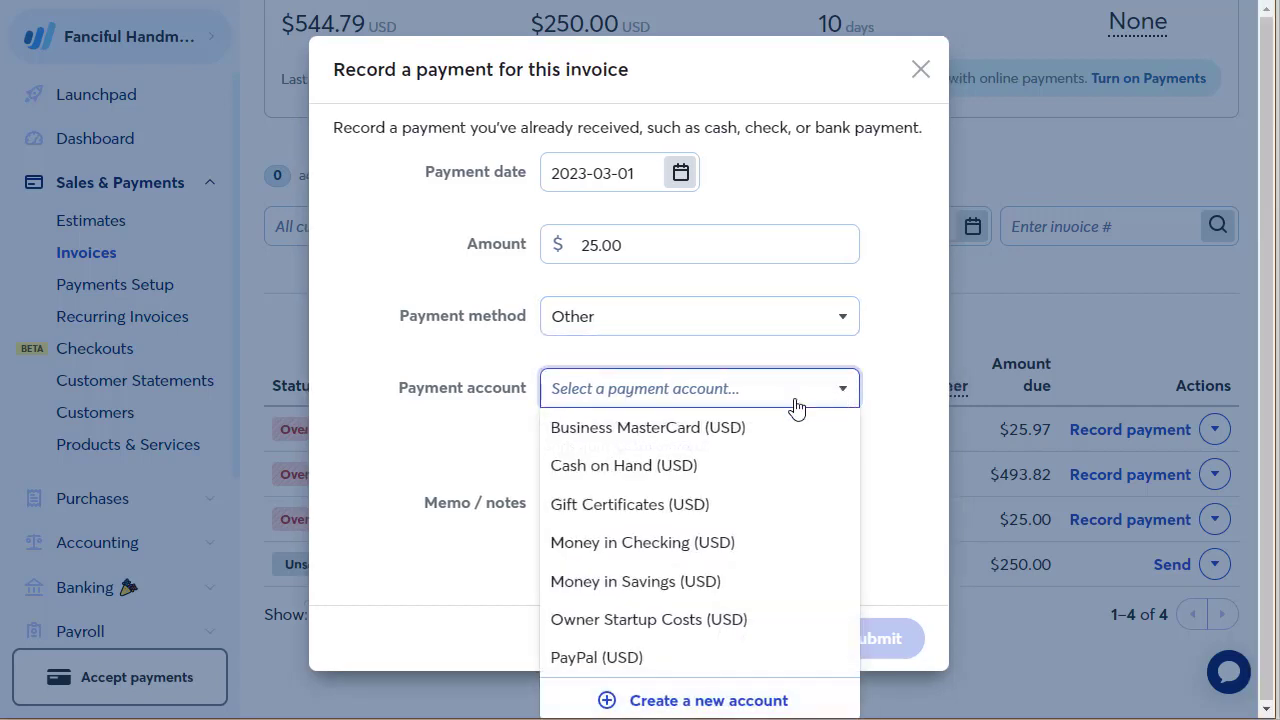
{"action": "left_click", "coordinate": [607, 545]}
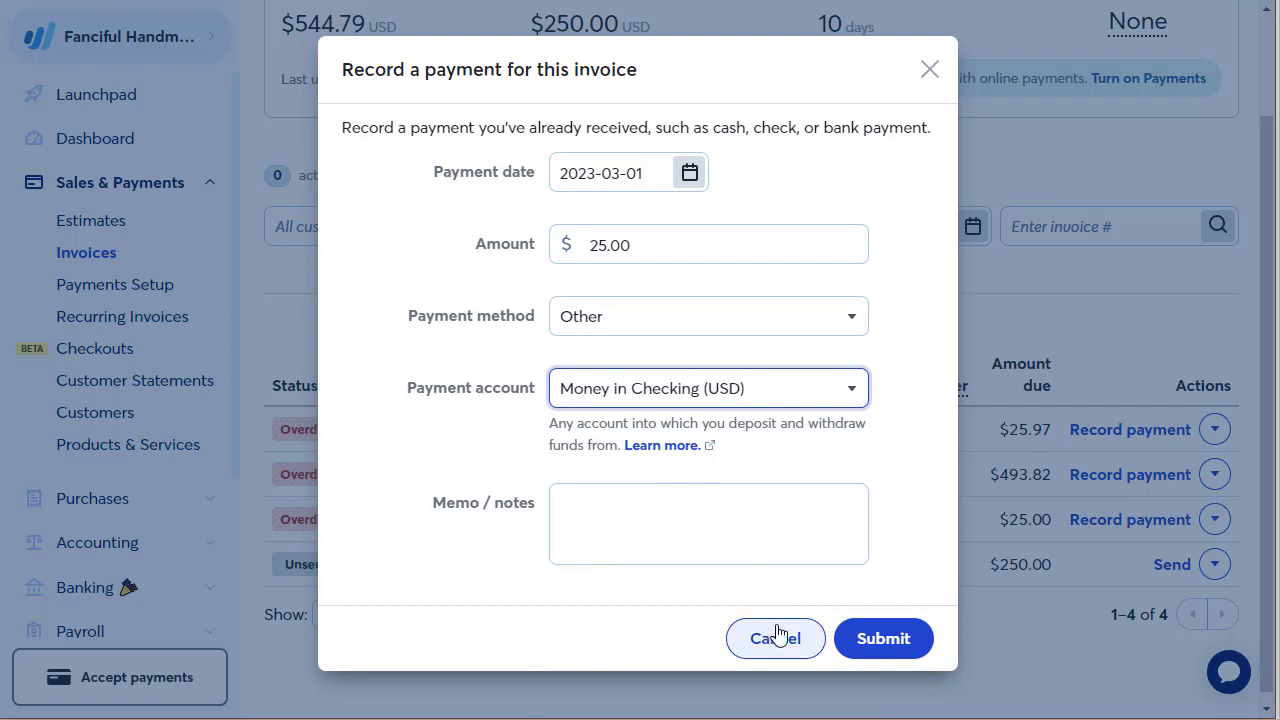
{"action": "left_click", "coordinate": [871, 645]}
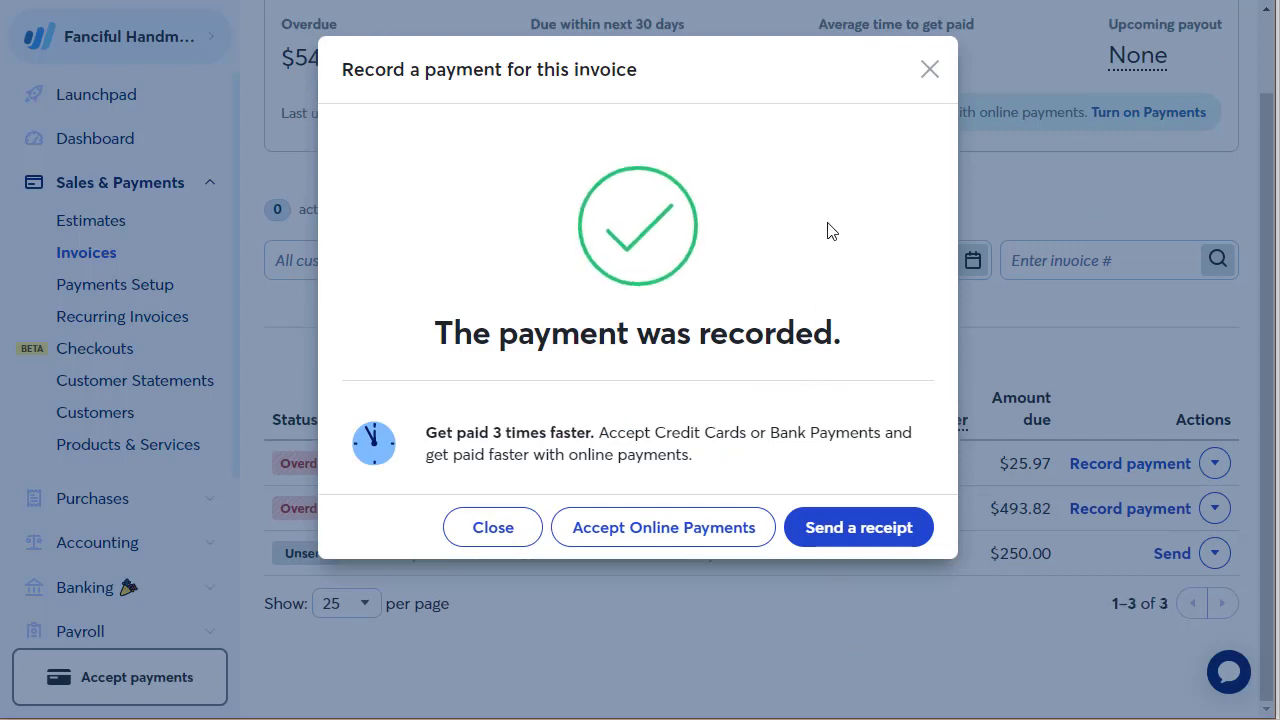
- Start recording a payment for the unsent Etsy invoice dated 2023-02-28 and set the amount to 225.00
{"action": "left_click", "coordinate": [514, 531]}
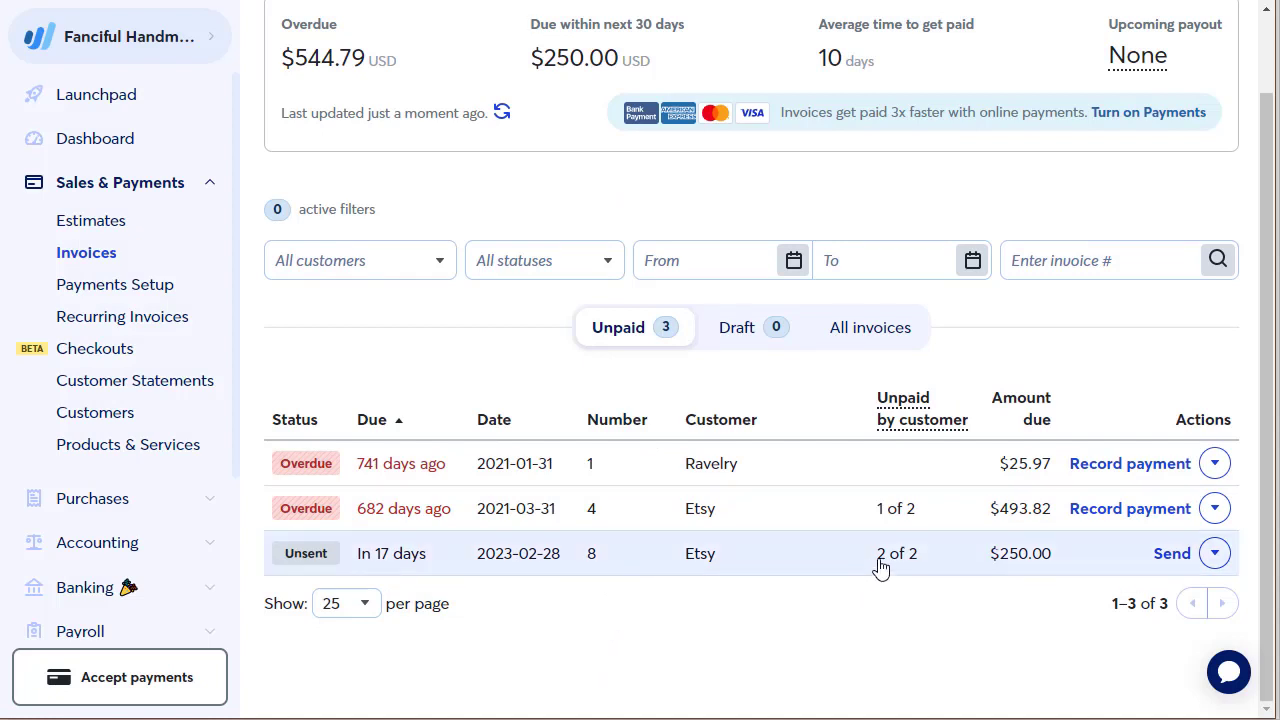
{"action": "mouse_move", "coordinate": [900, 563]}
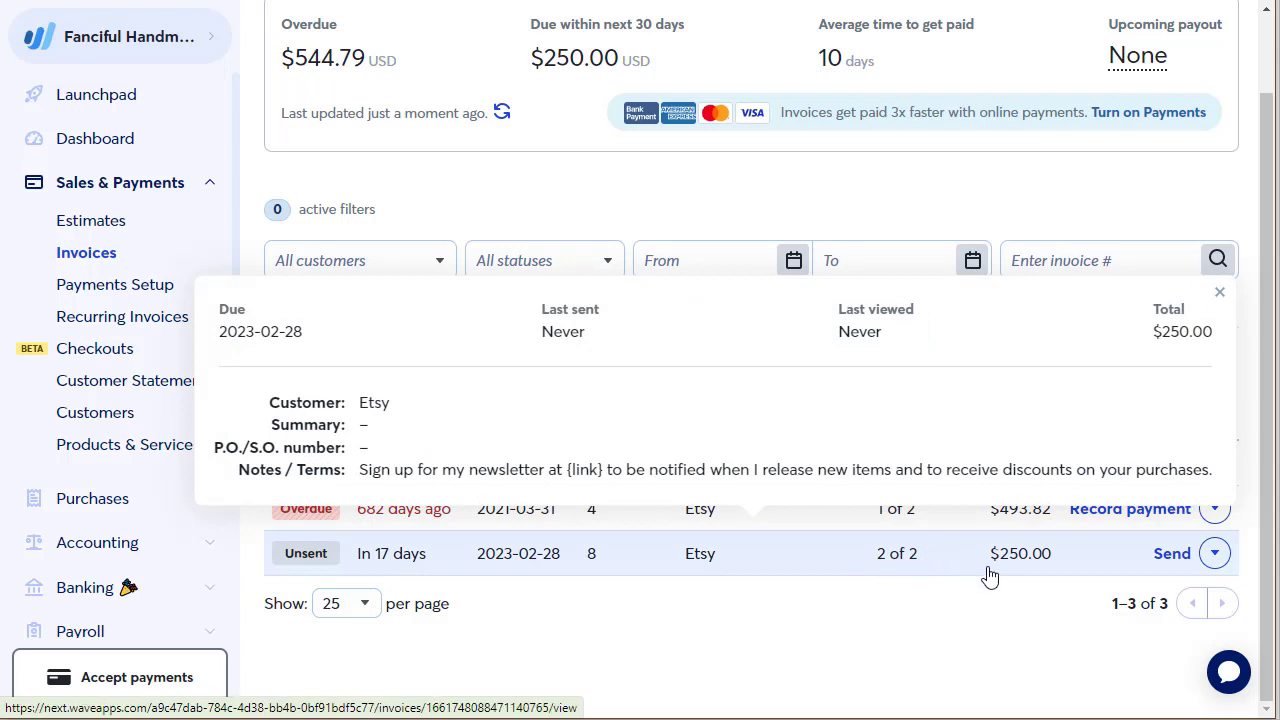
{"action": "left_click", "coordinate": [1217, 560]}
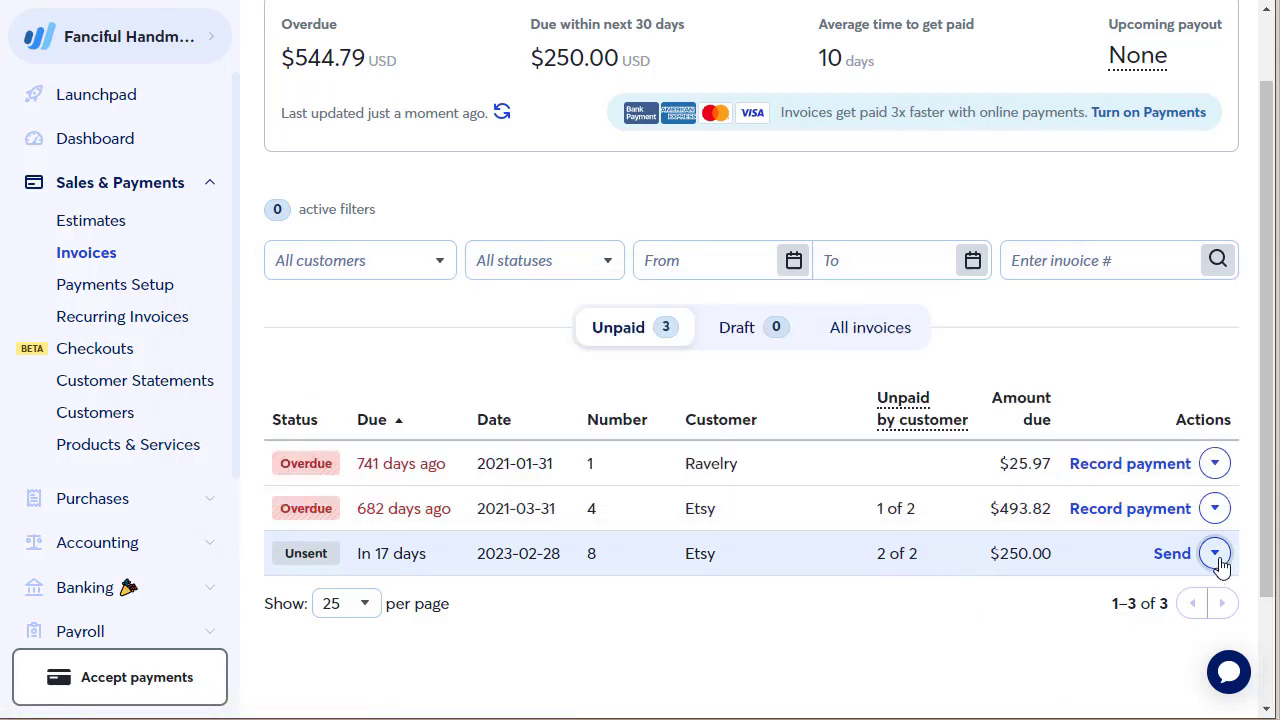
{"action": "scroll", "coordinate": [1123, 623], "scroll_direction": "down", "scroll_amount": 1}
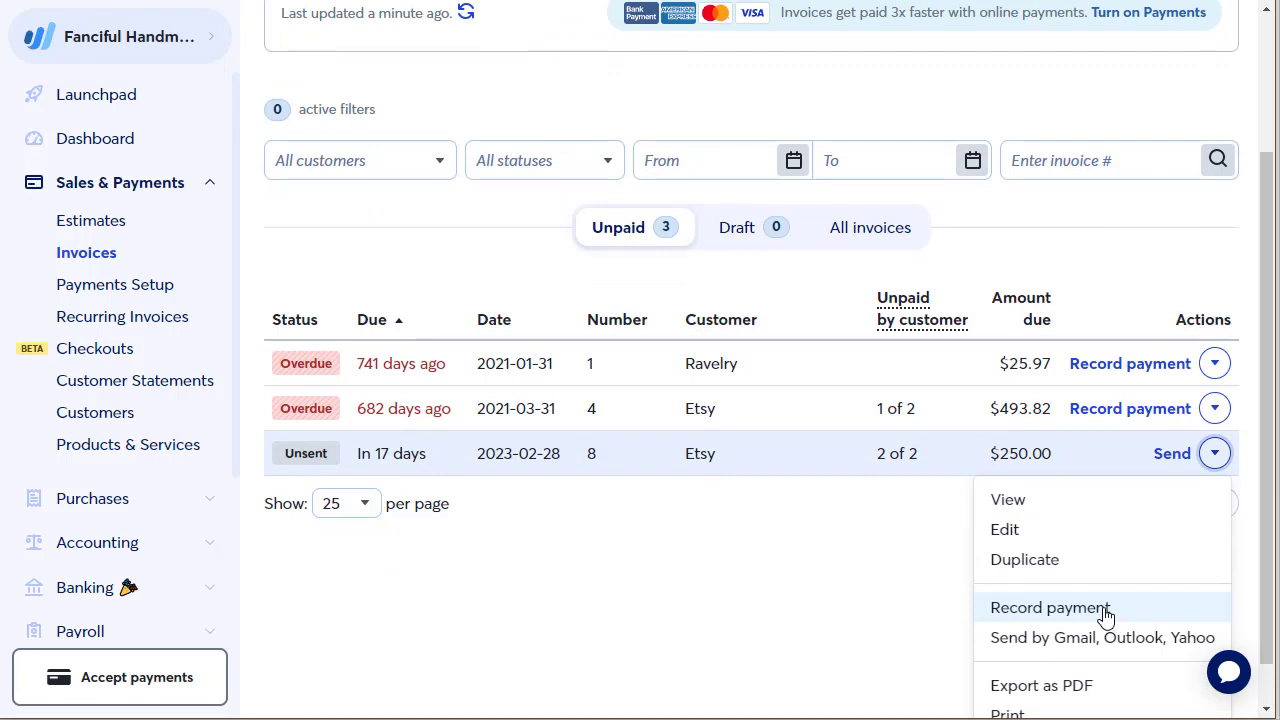
{"action": "left_click", "coordinate": [1106, 612]}
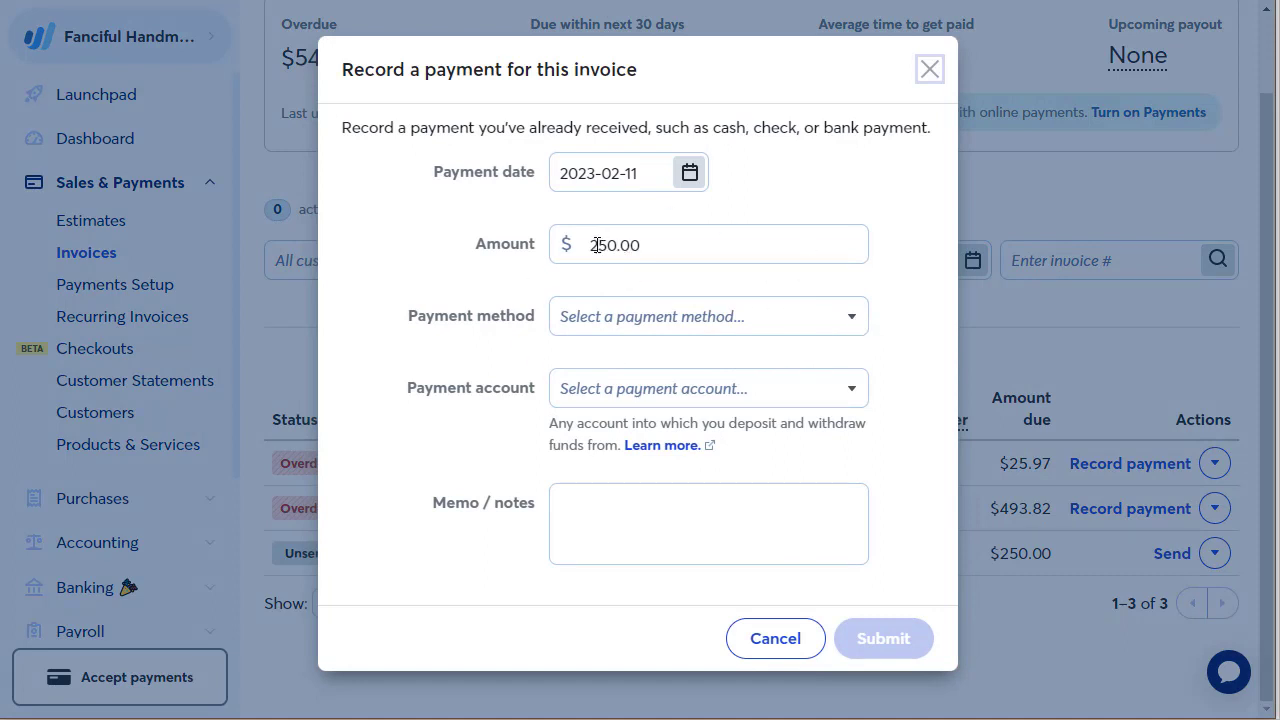
{"action": "left_click_drag", "start_coordinate": [591, 245], "coordinate": [640, 250]}
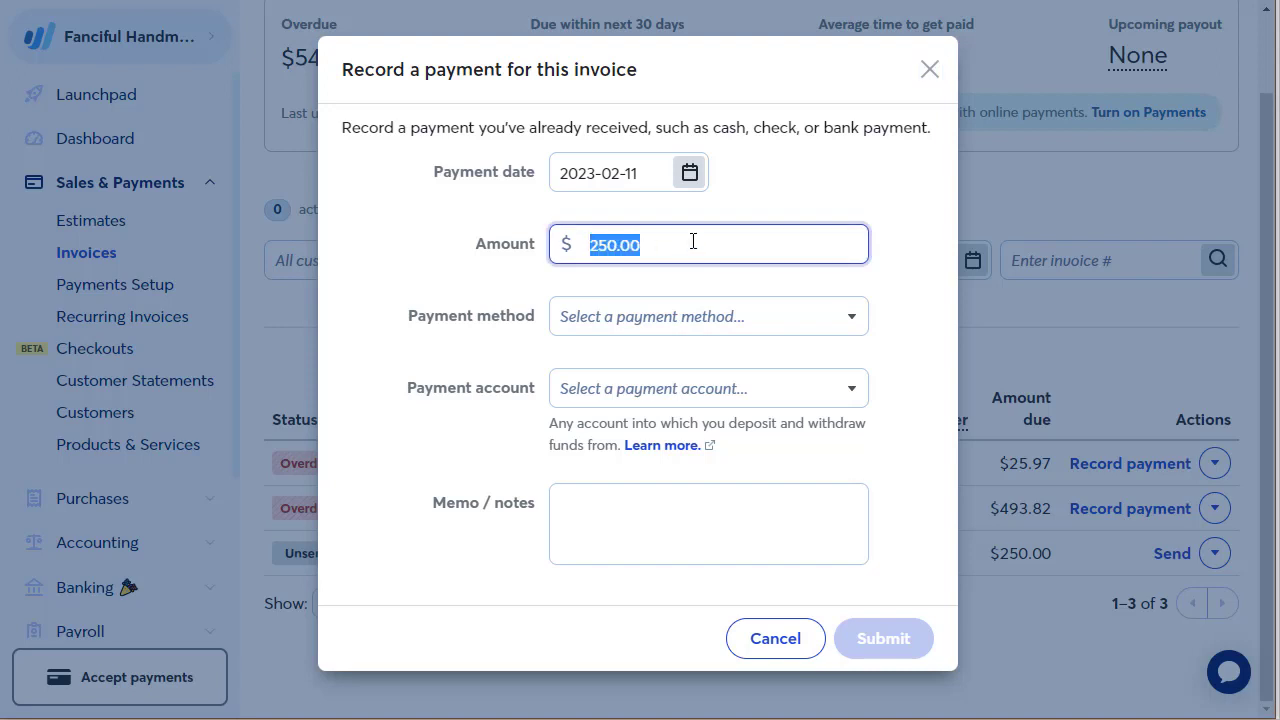
{"action": "type", "text": "22"}
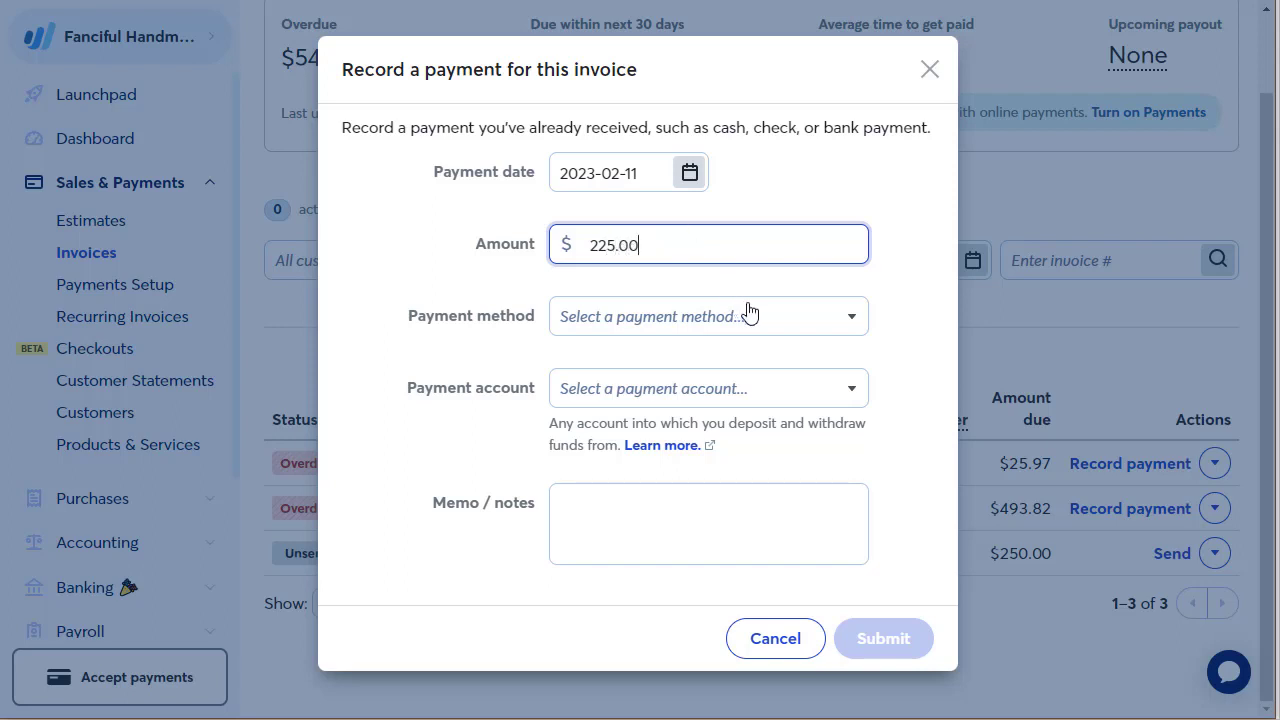
- Set the payment method to Other and the account to Money in Checking (USD), submit the payment, and dismiss the dialog
{"action": "left_click", "coordinate": [845, 325]}
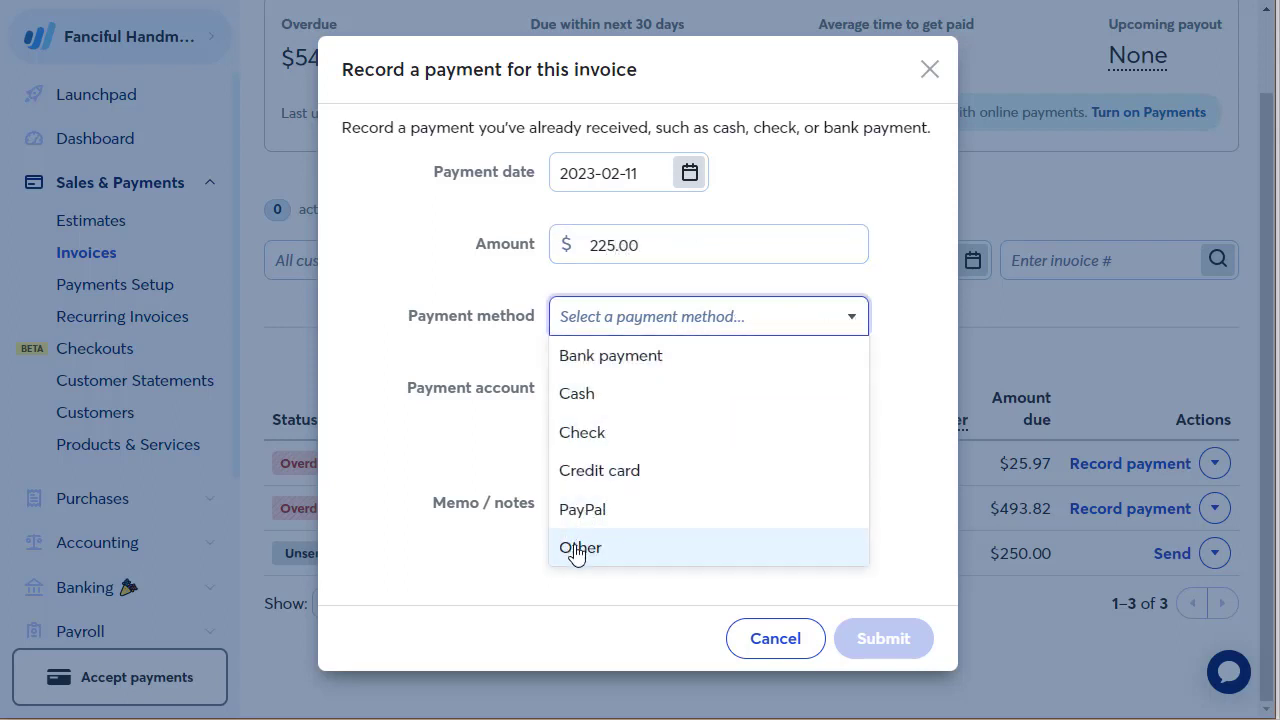
{"action": "left_click", "coordinate": [577, 548]}
{"action": "left_click", "coordinate": [857, 392]}
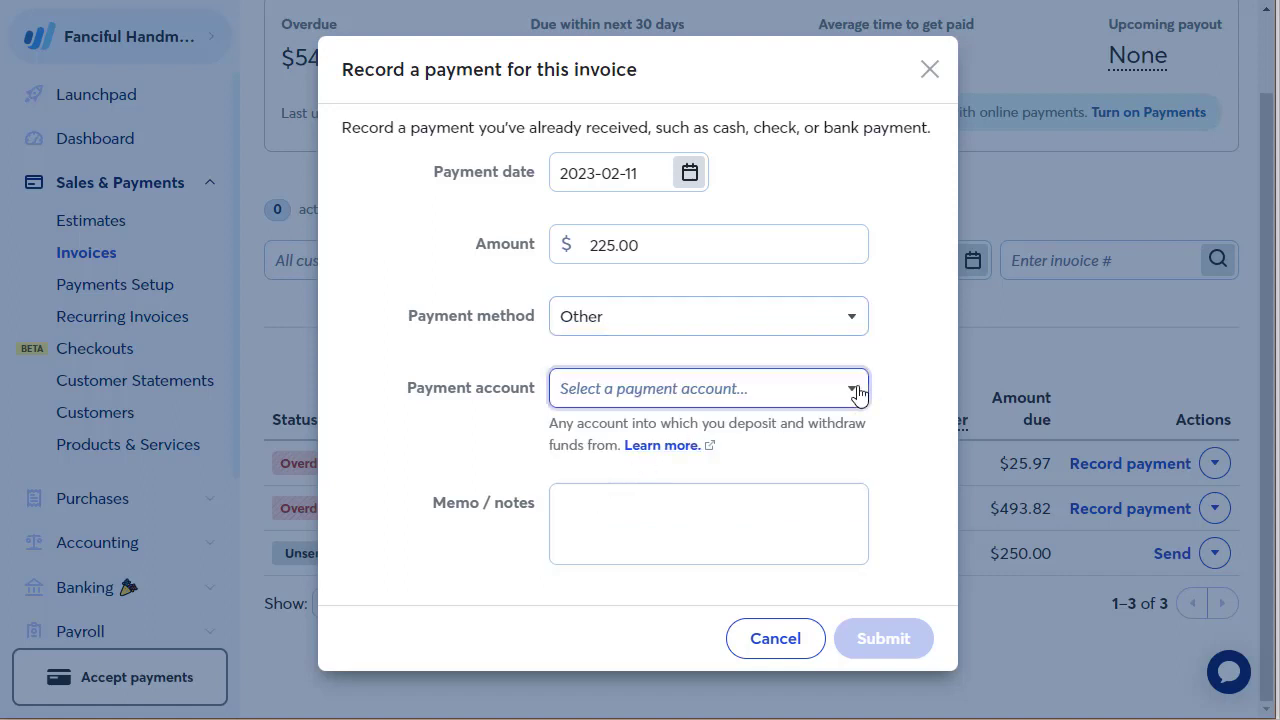
{"action": "left_click", "coordinate": [857, 392]}
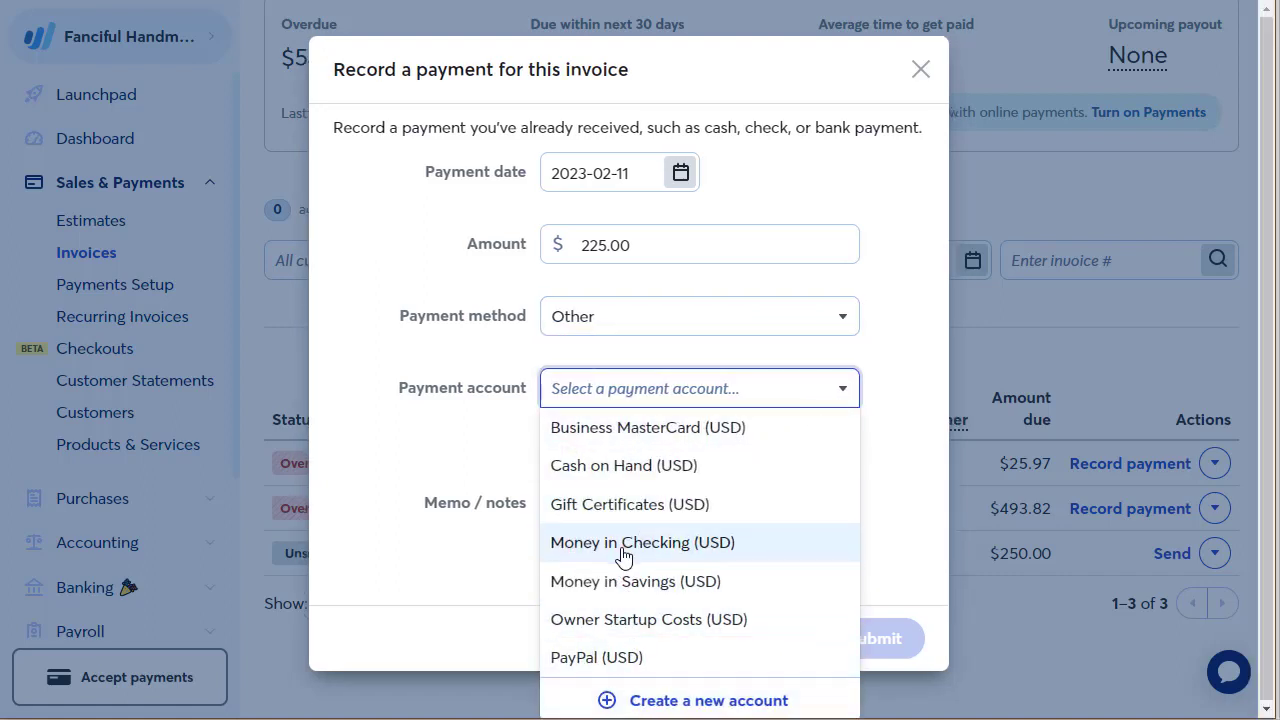
{"action": "left_click", "coordinate": [623, 553]}
{"action": "left_click", "coordinate": [880, 640]}
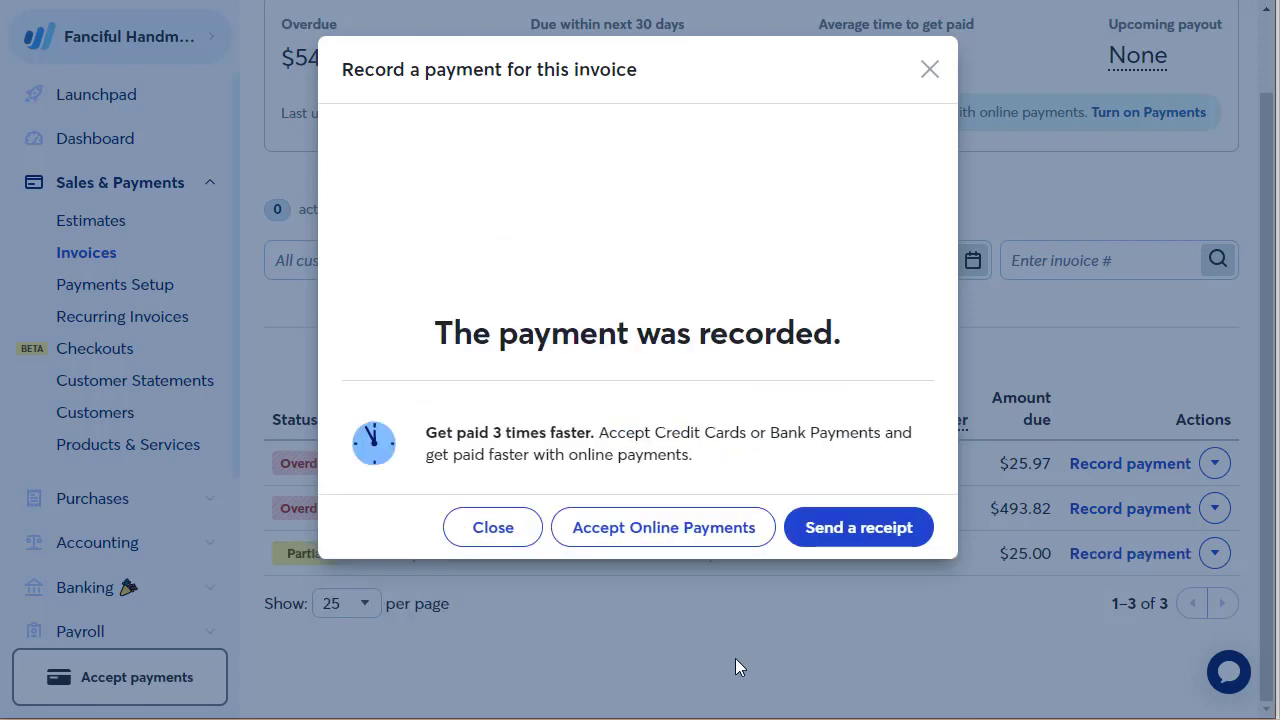
{"action": "left_click", "coordinate": [929, 69]}
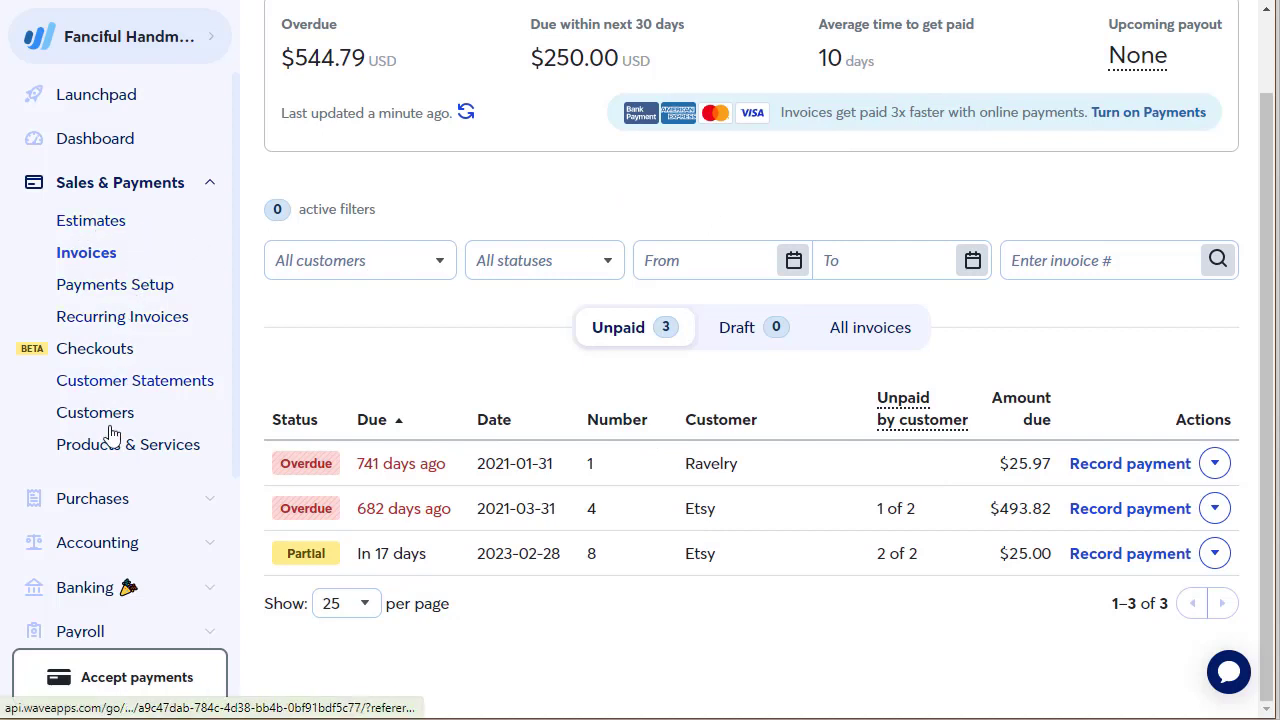
- Open the accounting transactions list, show only the Money in Checking account, and review the recorded Etsy payments
{"action": "scroll", "coordinate": [146, 452], "scroll_direction": "down", "scroll_amount": 1}
{"action": "scroll", "coordinate": [143, 451], "scroll_direction": "down", "scroll_amount": 2}
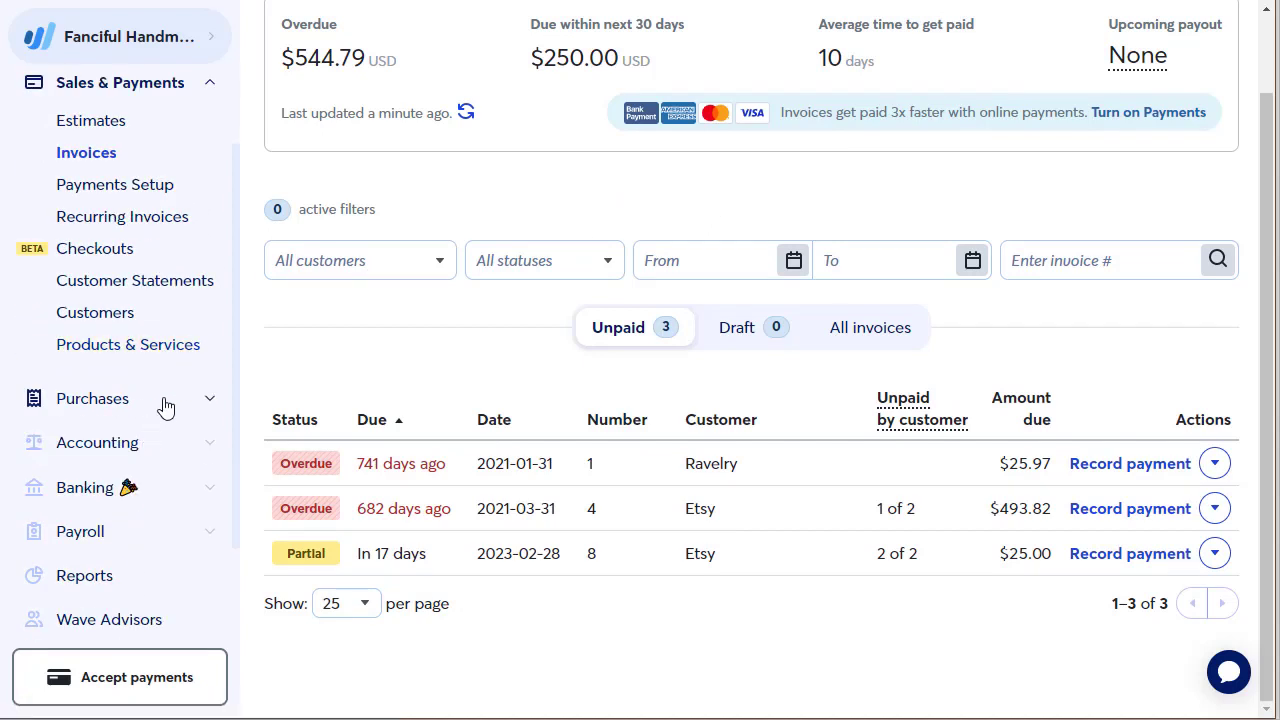
{"action": "scroll", "coordinate": [166, 408], "scroll_direction": "down", "scroll_amount": 3}
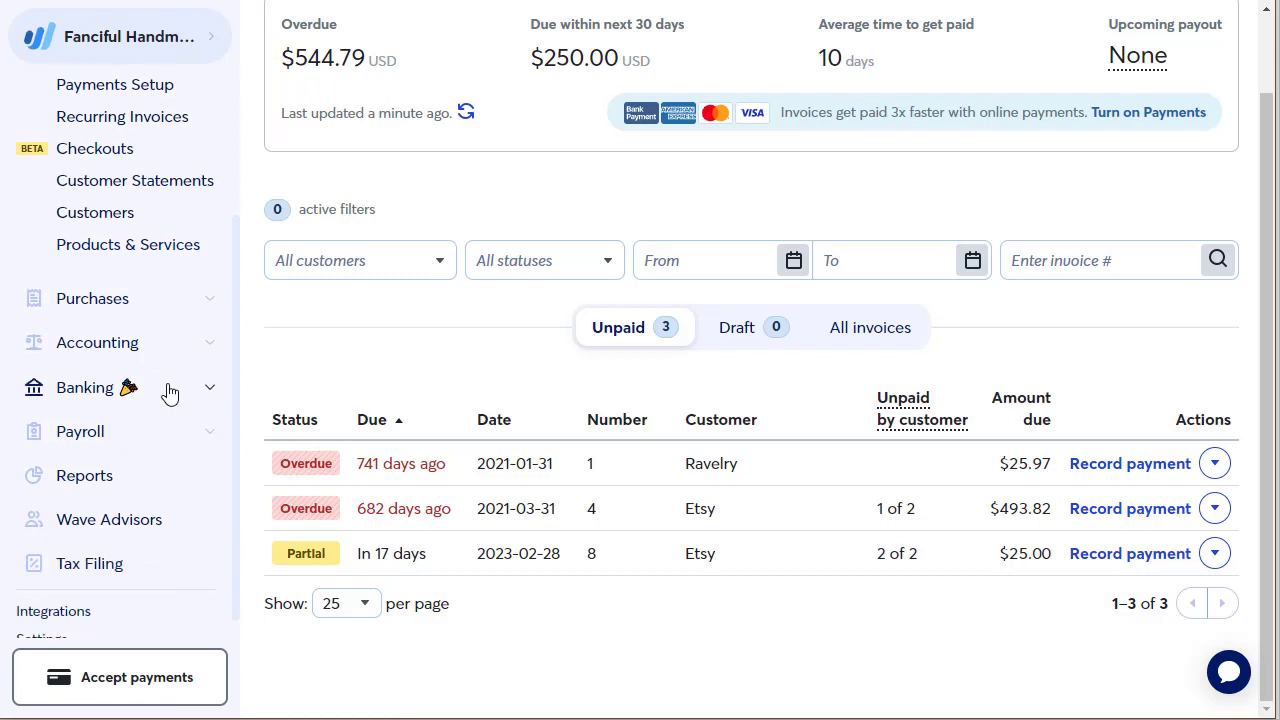
{"action": "left_click", "coordinate": [106, 344]}
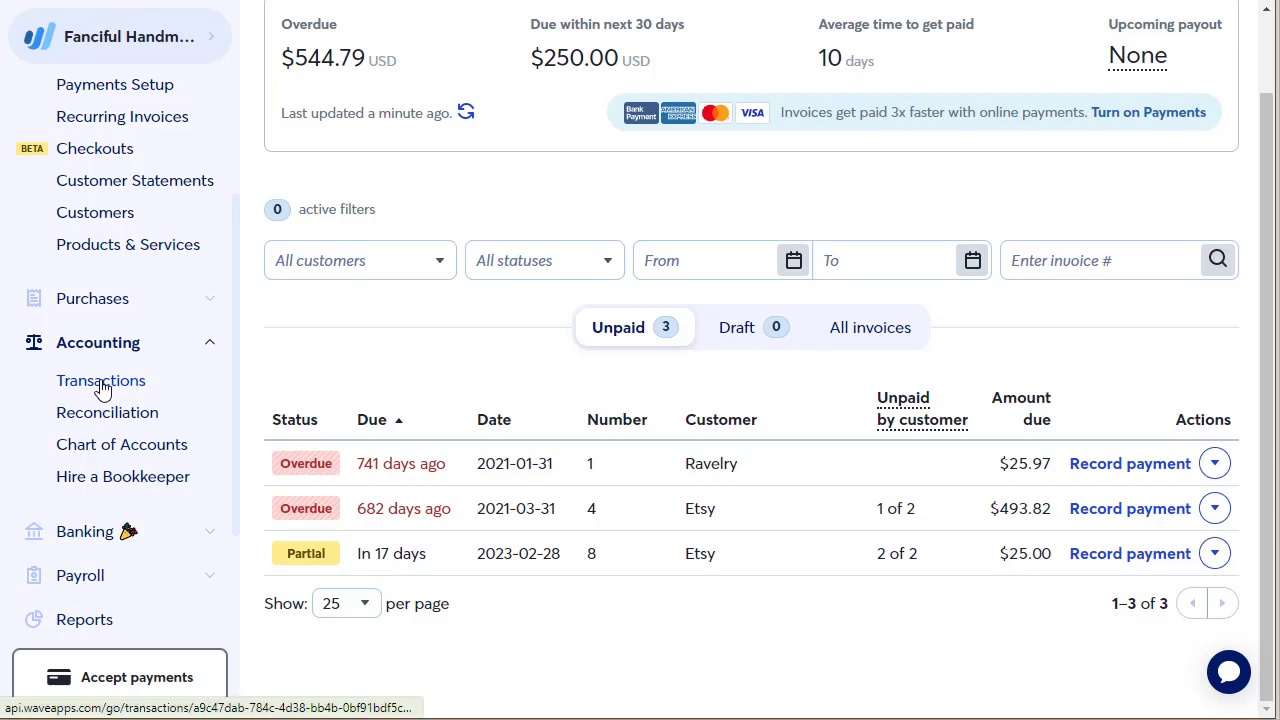
{"action": "left_click", "coordinate": [104, 386]}
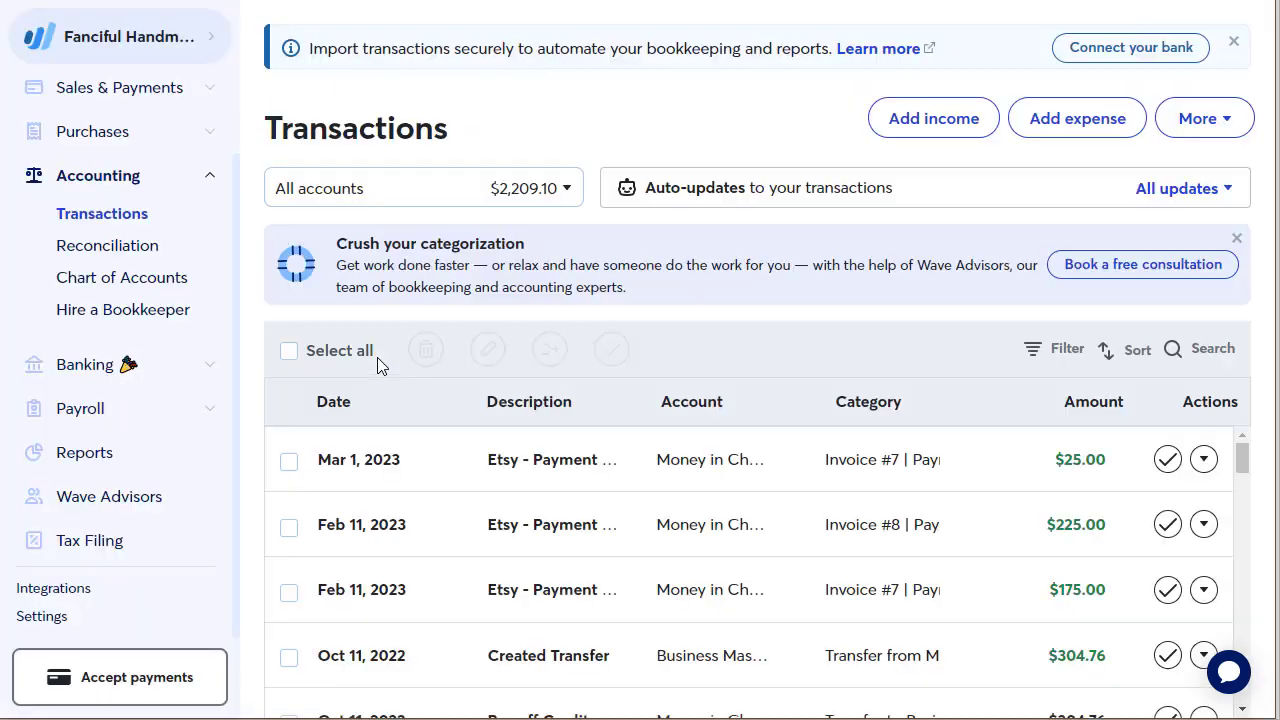
{"action": "left_click", "coordinate": [566, 189]}
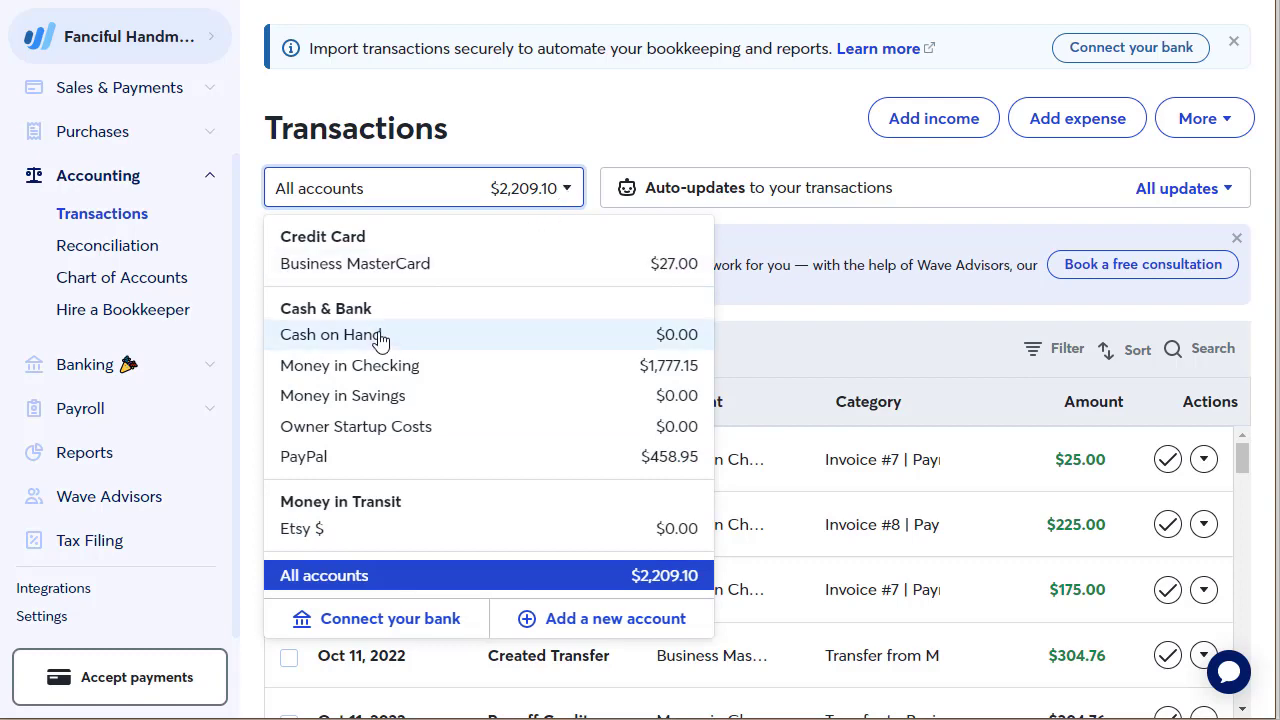
{"action": "left_click", "coordinate": [358, 369]}
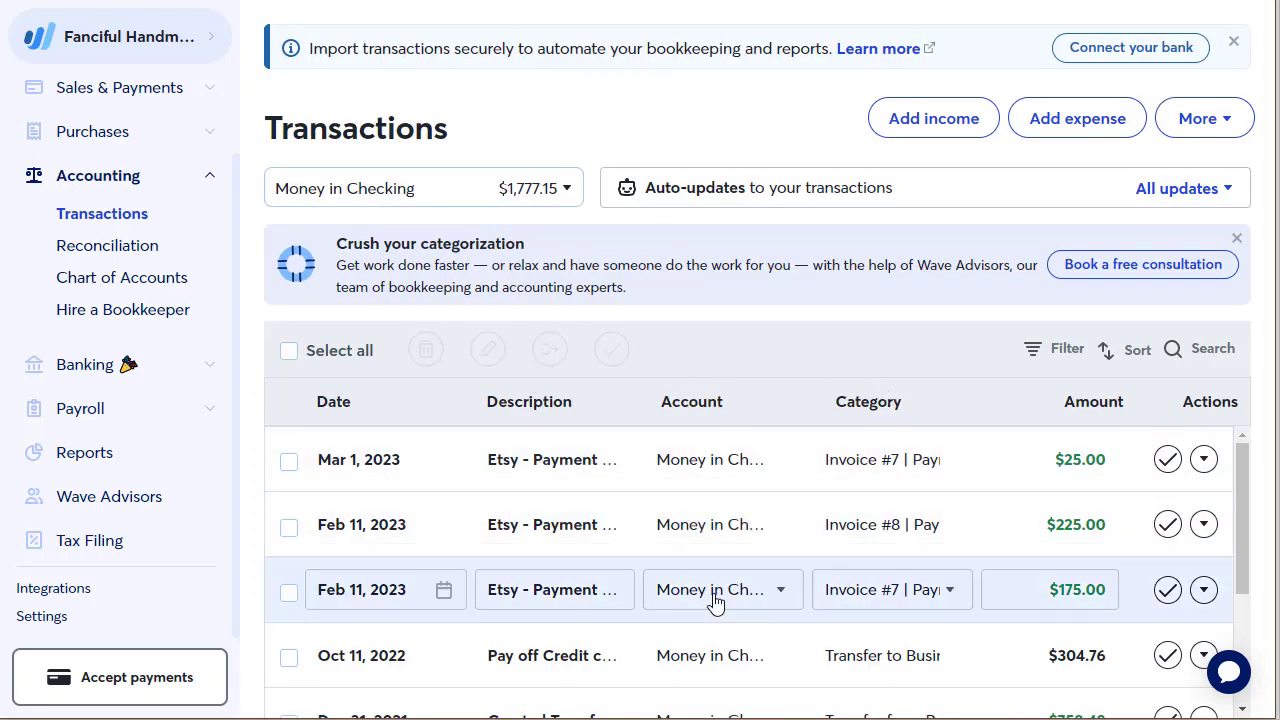
{"action": "scroll", "coordinate": [750, 600], "scroll_direction": "down", "scroll_amount": 2}
{"action": "scroll", "coordinate": [760, 534], "scroll_direction": "up", "scroll_amount": 2}
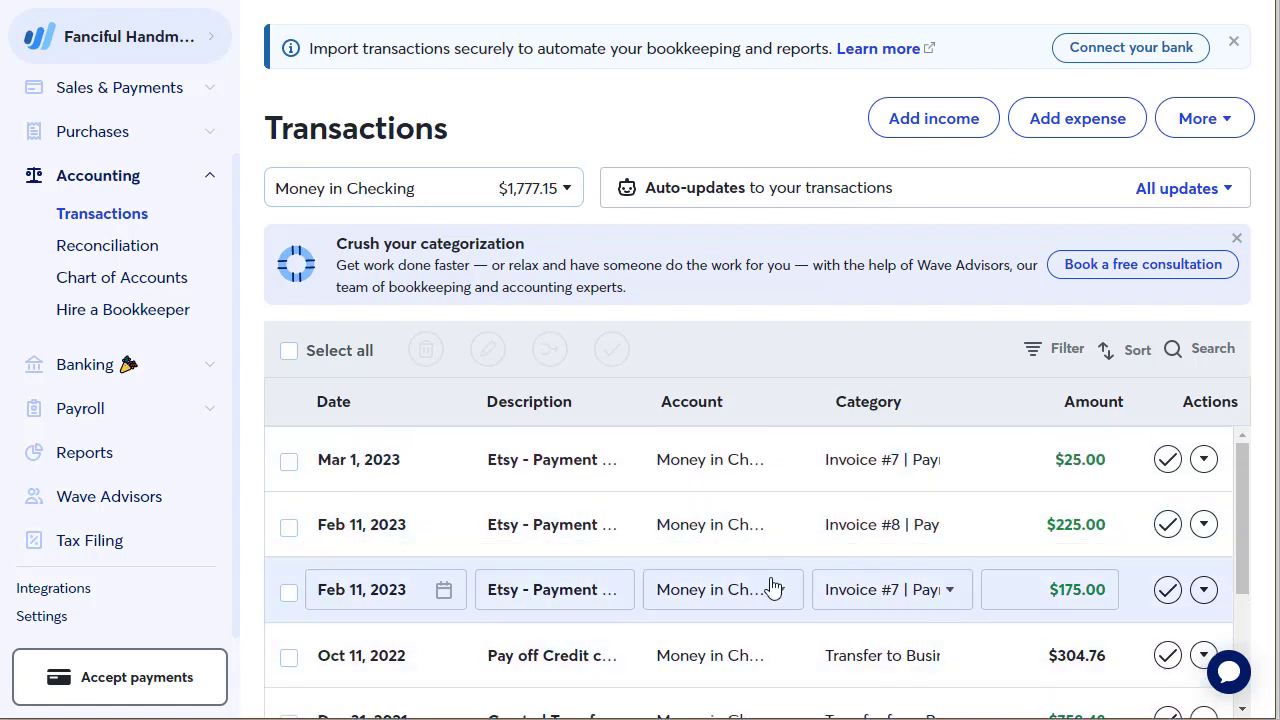